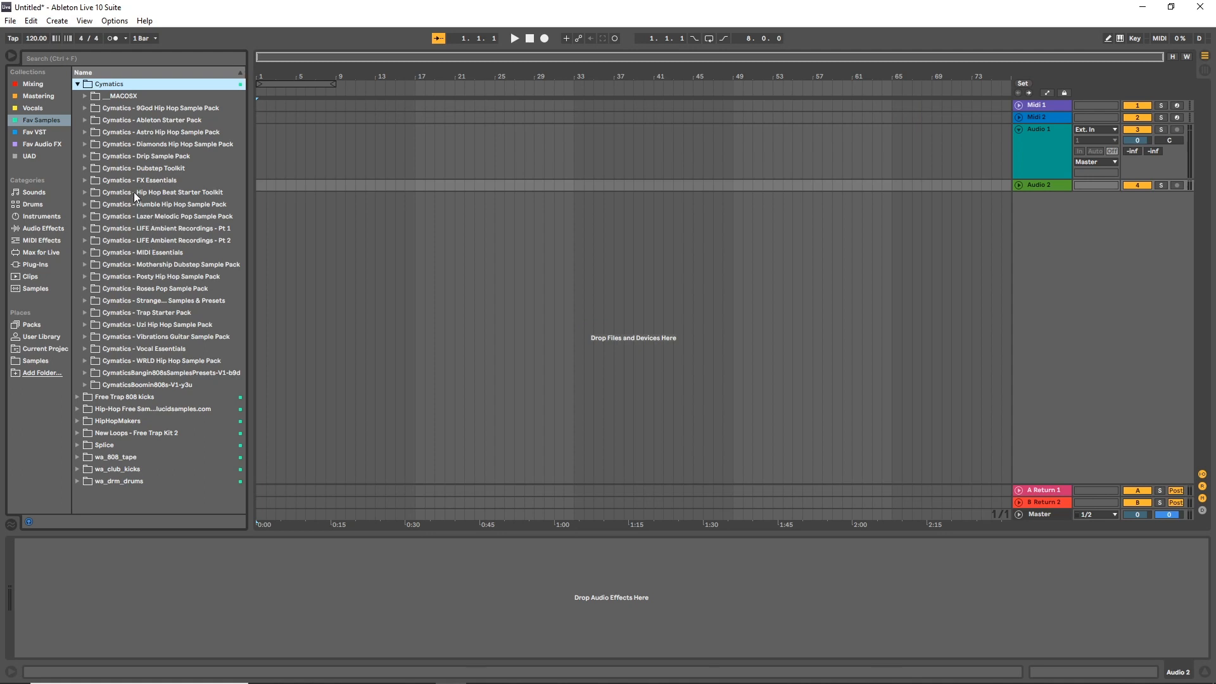
Place the 140 BPM F Min melody loop from the Cymatics Humble Hip Hop Sample Pack at the start of Audio 1.
click(84, 204)
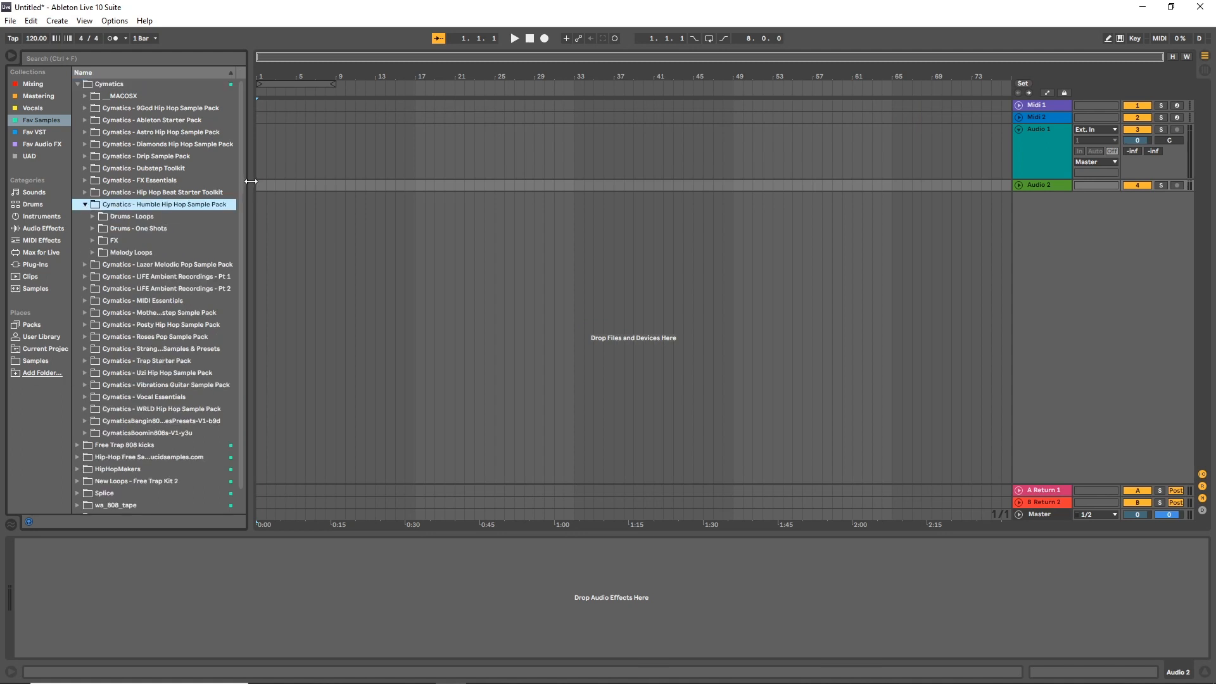
click(93, 252)
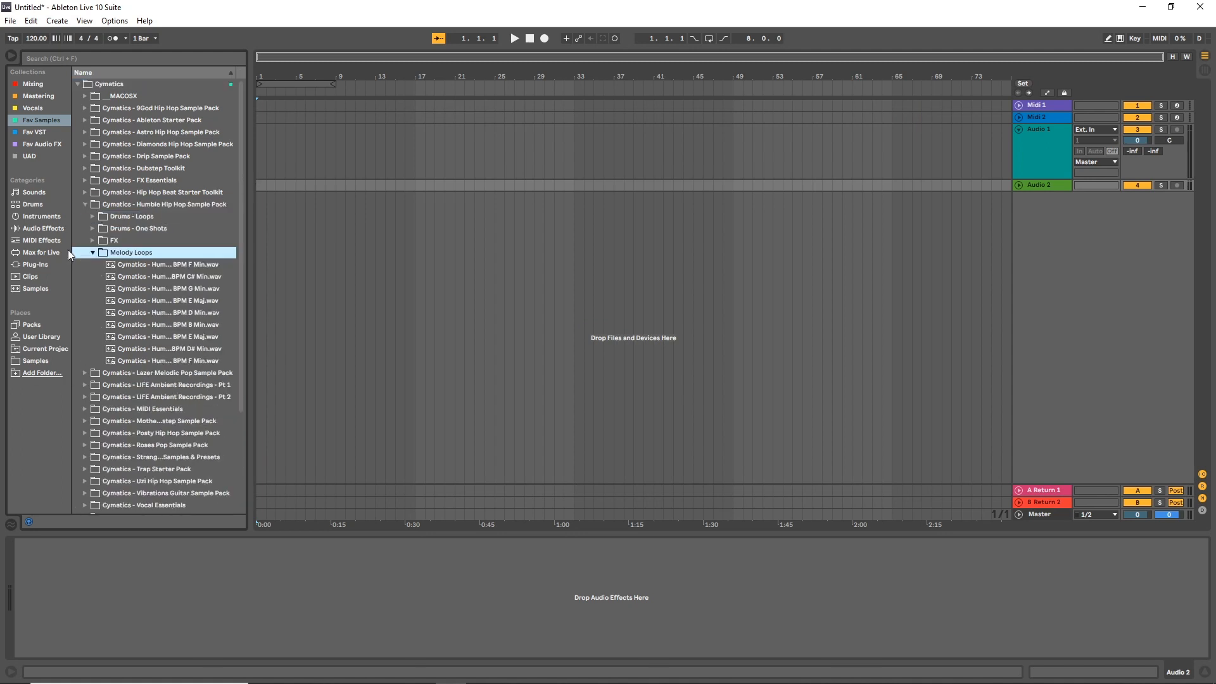
click(202, 266)
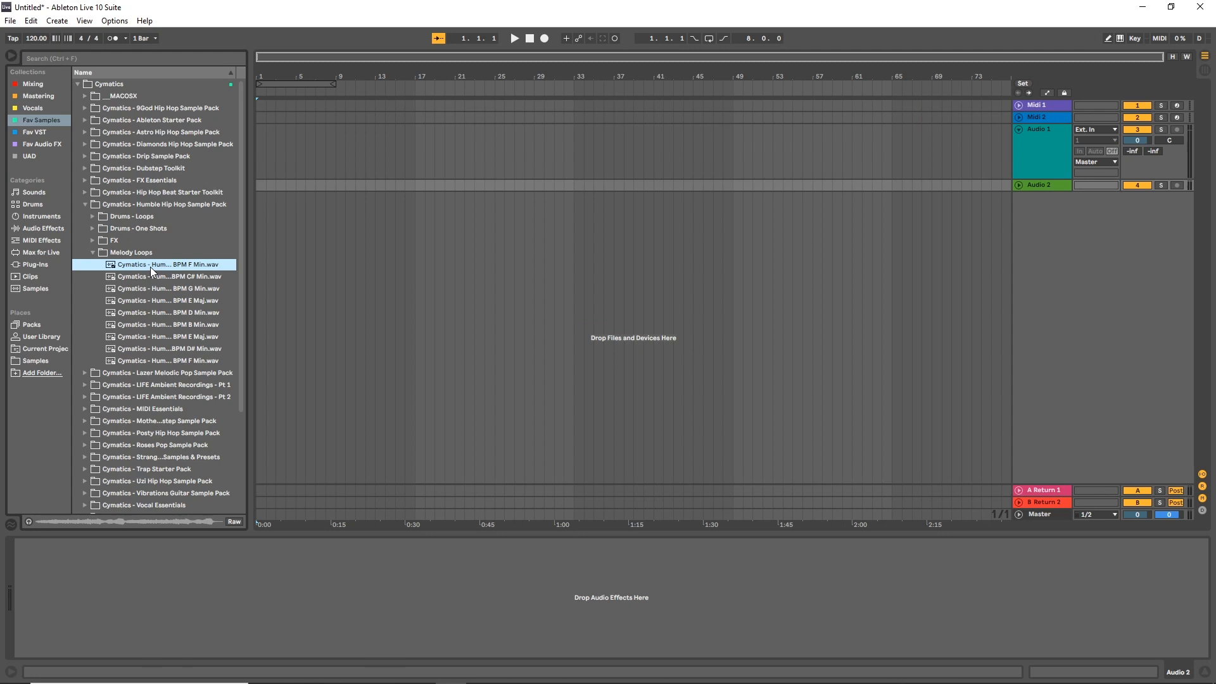
drag(150, 268, 259, 150)
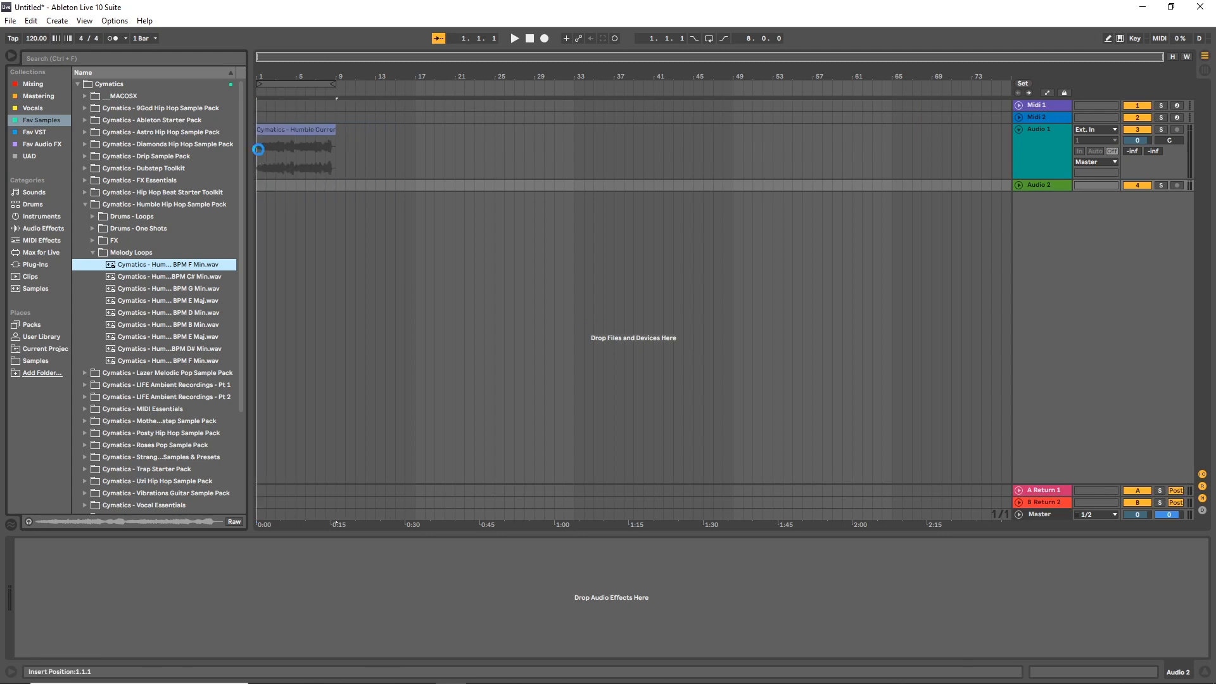
drag(293, 76, 442, 129)
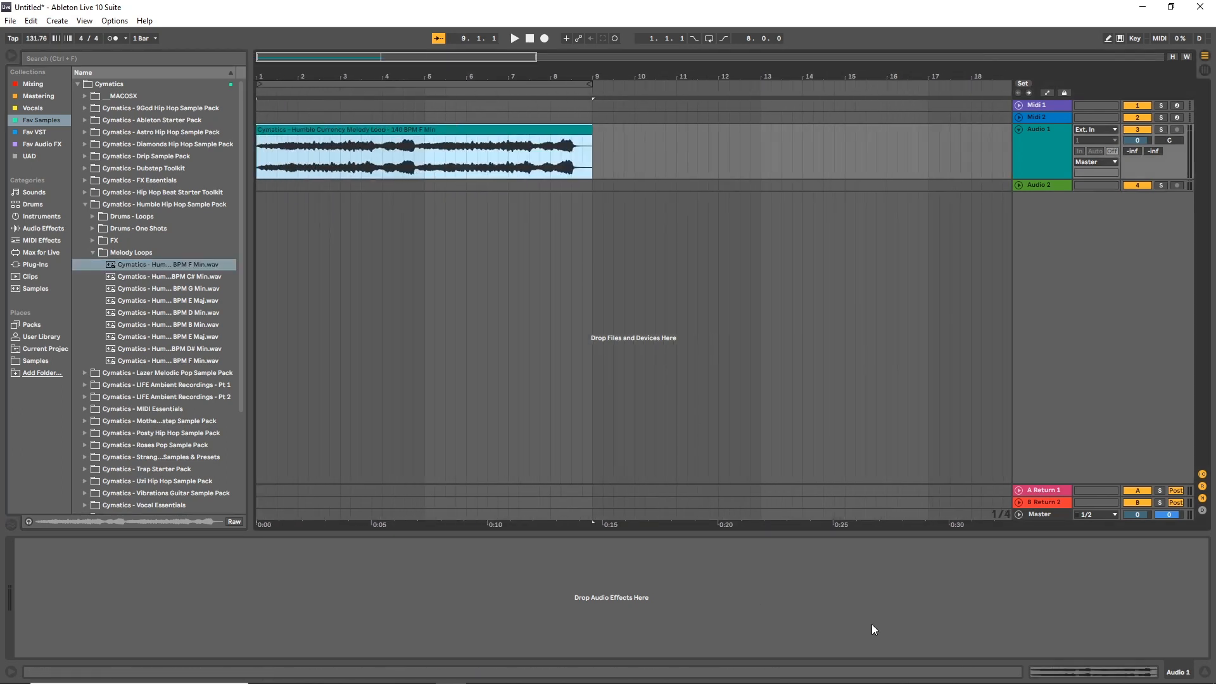
Set the melody clip's segment BPM to 140, leaving Warp on and Loop off.
click(1068, 672)
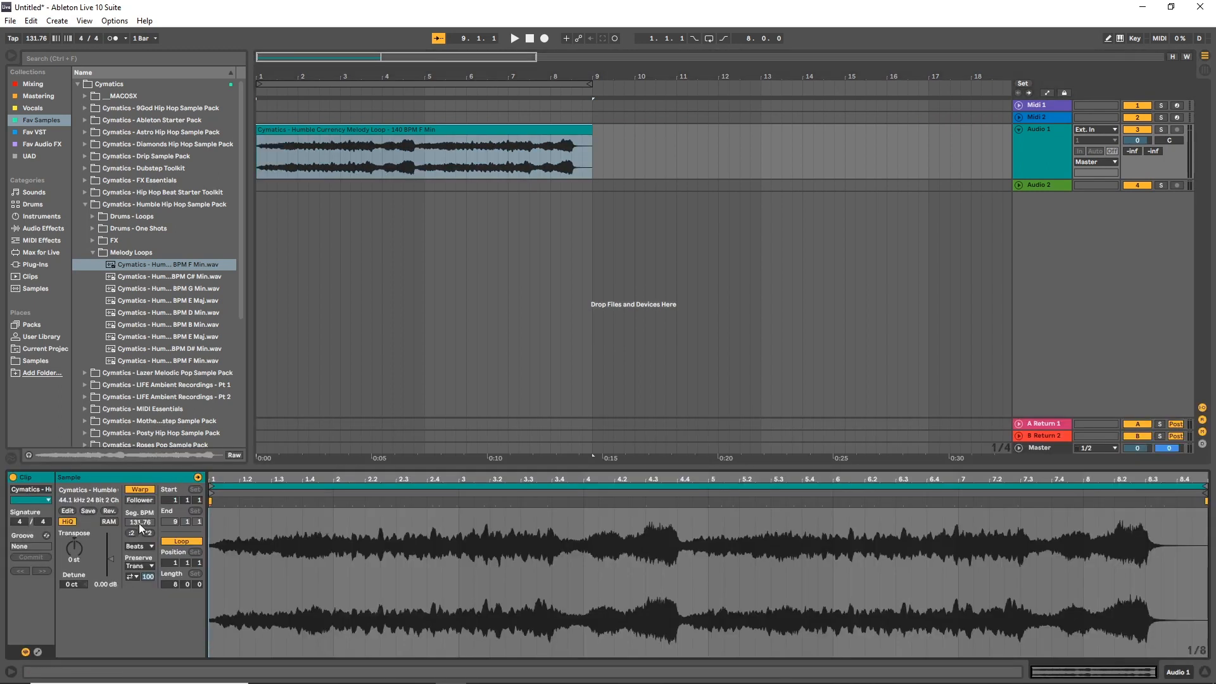
click(411, 150)
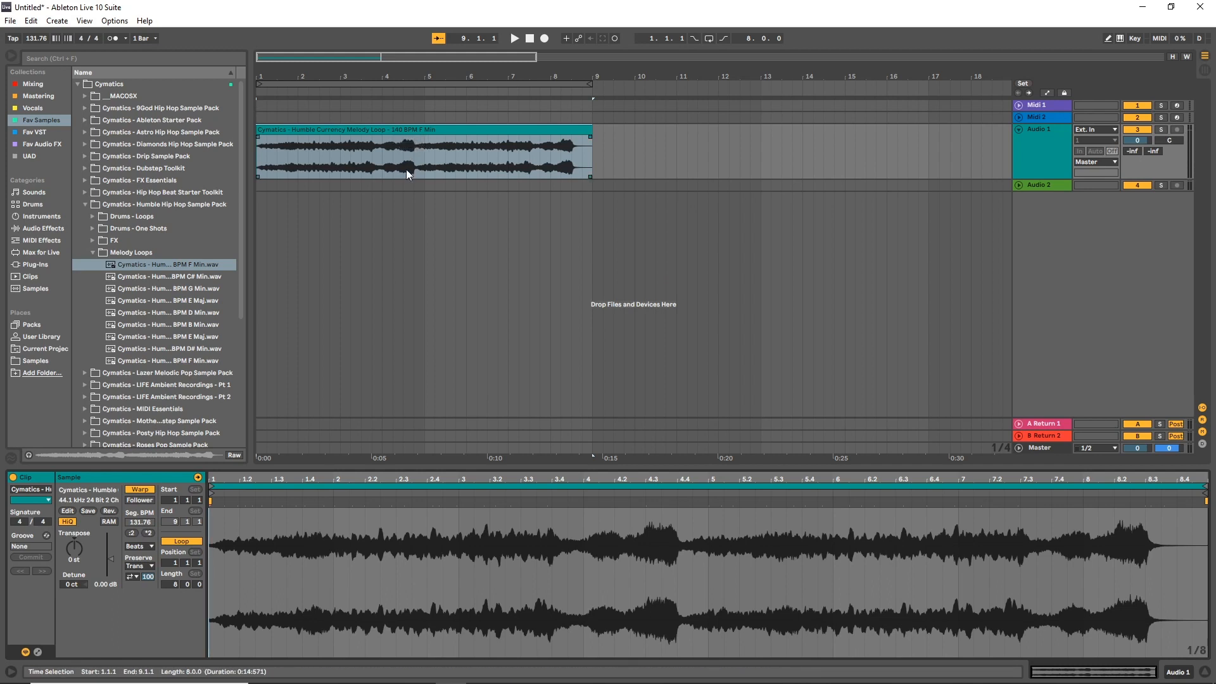
click(142, 490)
click(143, 490)
drag(147, 525, 147, 507)
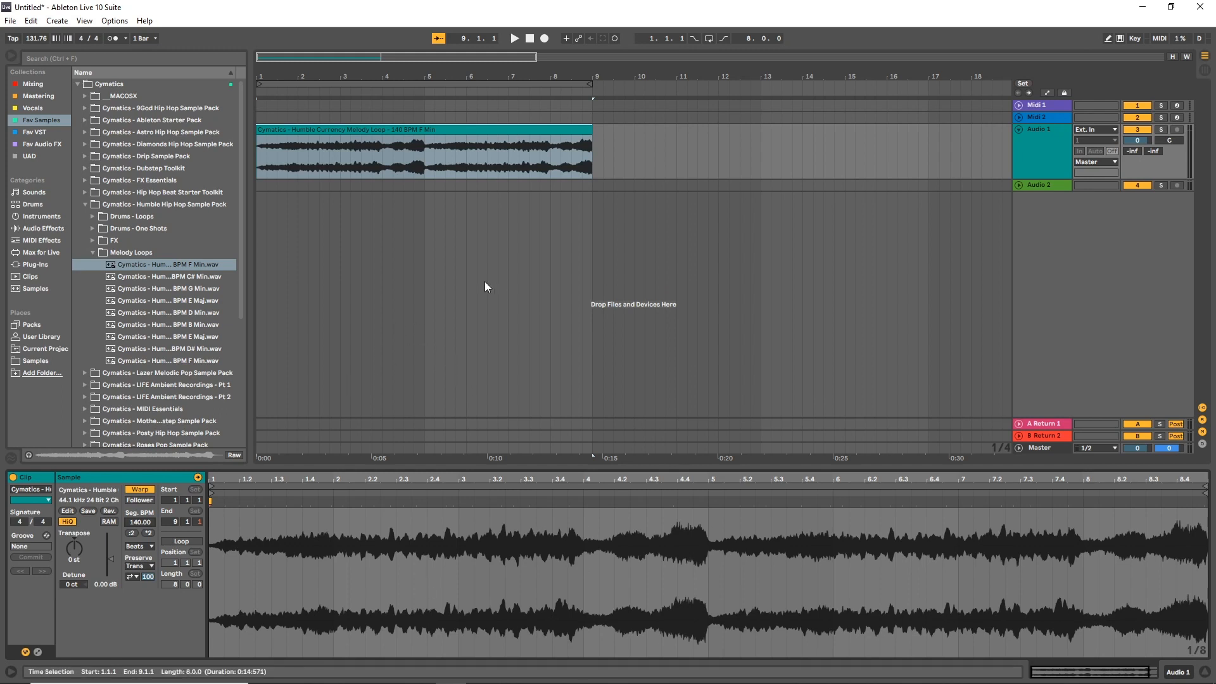
Transpose the melody clip up by 2 semitones and show the track's empty effects chain.
click(587, 163)
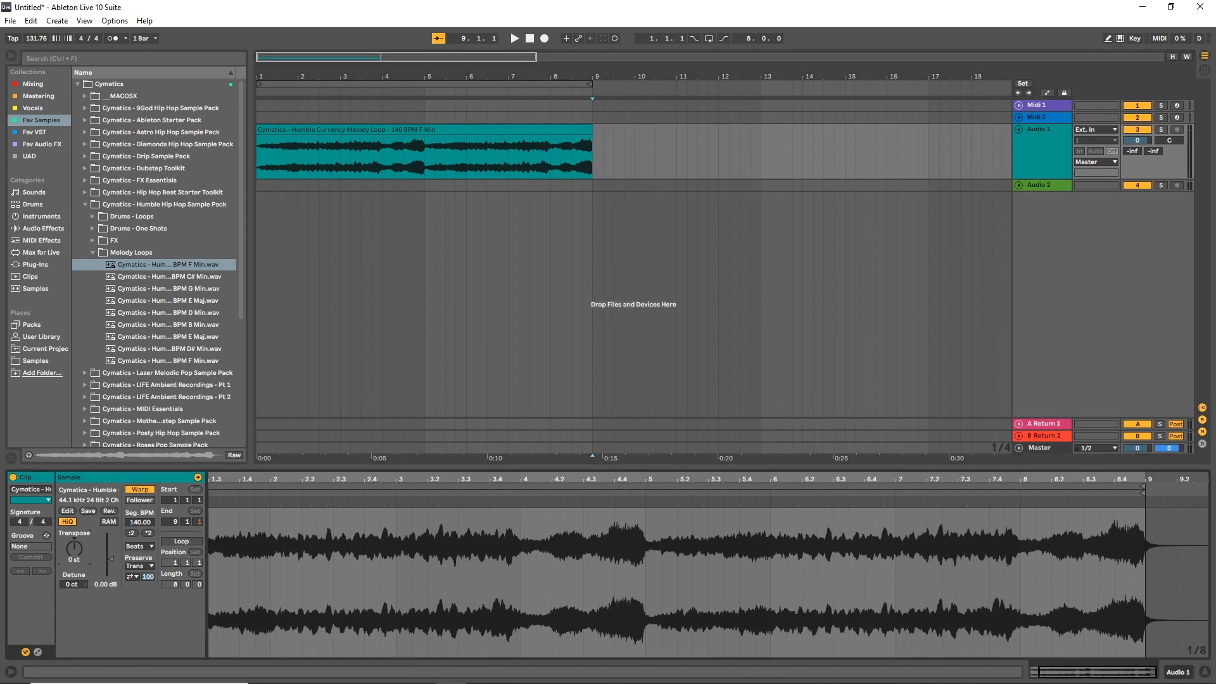
drag(74, 549, 78, 554)
click(1179, 672)
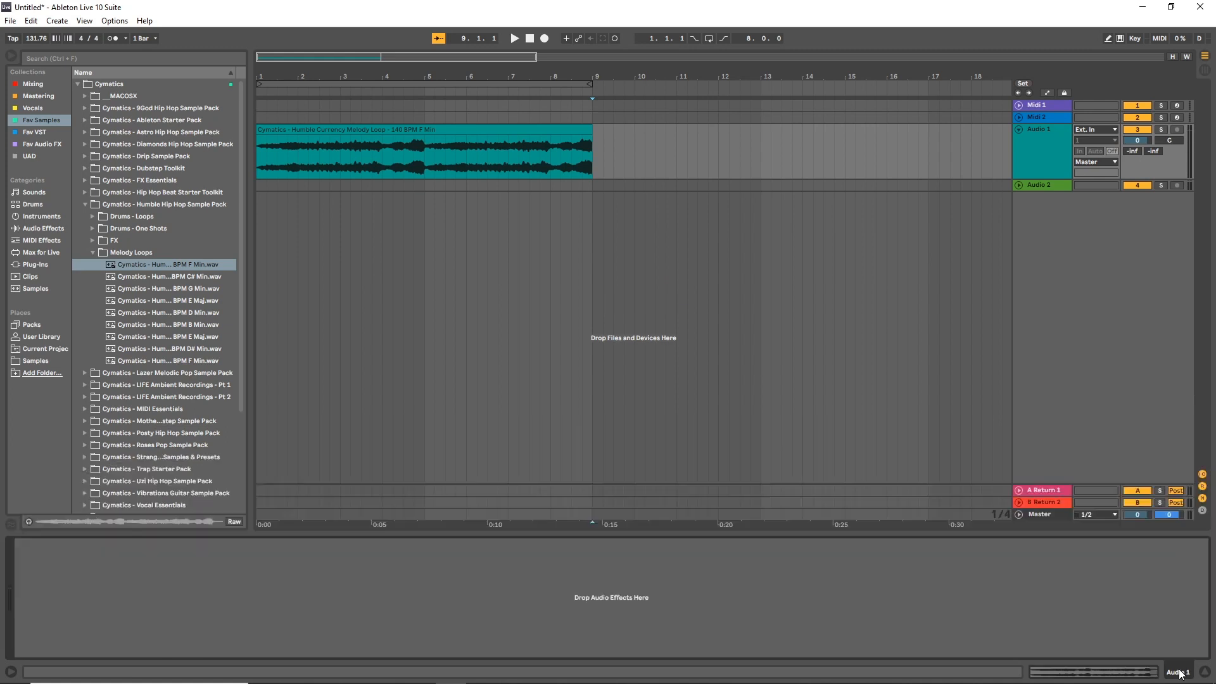
Play the melody loop on Audio 1 from the start of the arrangement, listen, and stop playback.
click(593, 148)
click(530, 38)
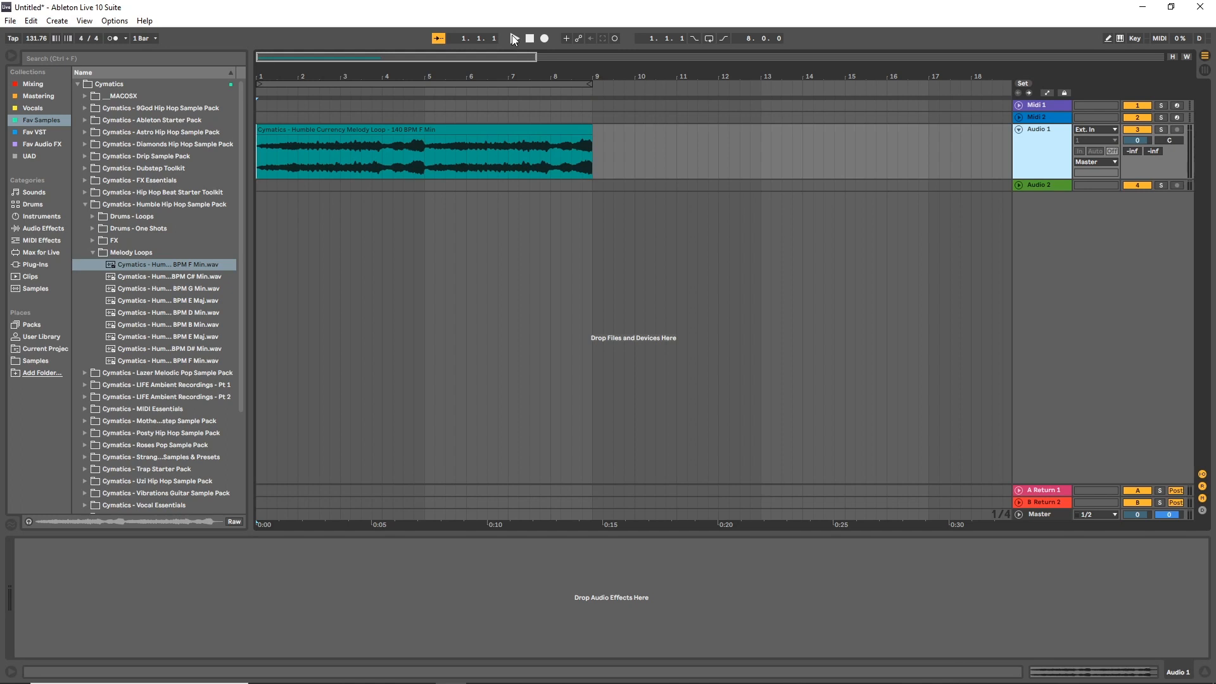
click(511, 40)
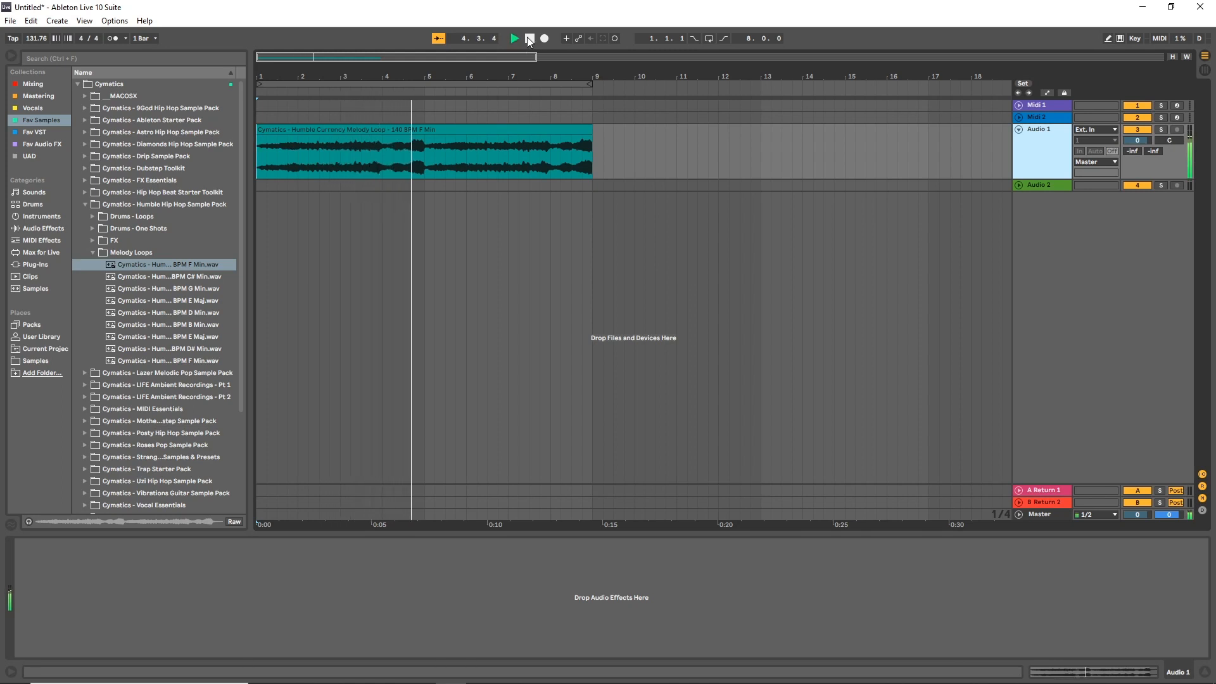
click(527, 40)
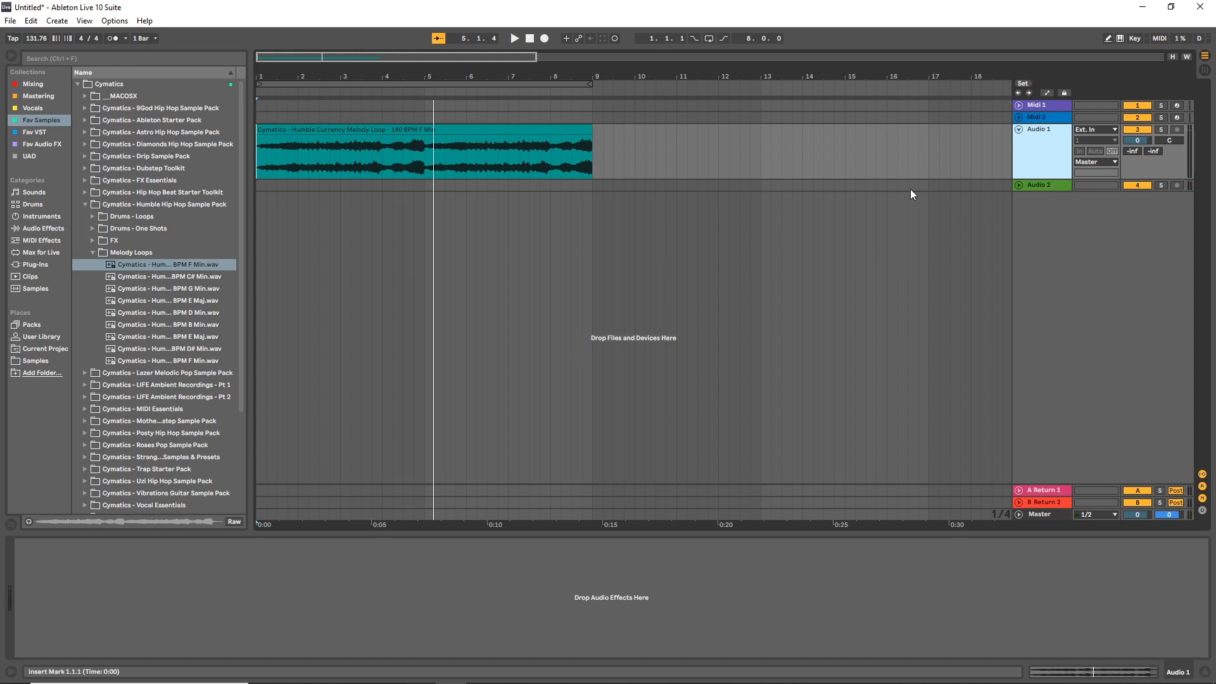
Add an EQ Eight from the Mixing collection to Audio 1.
click(29, 81)
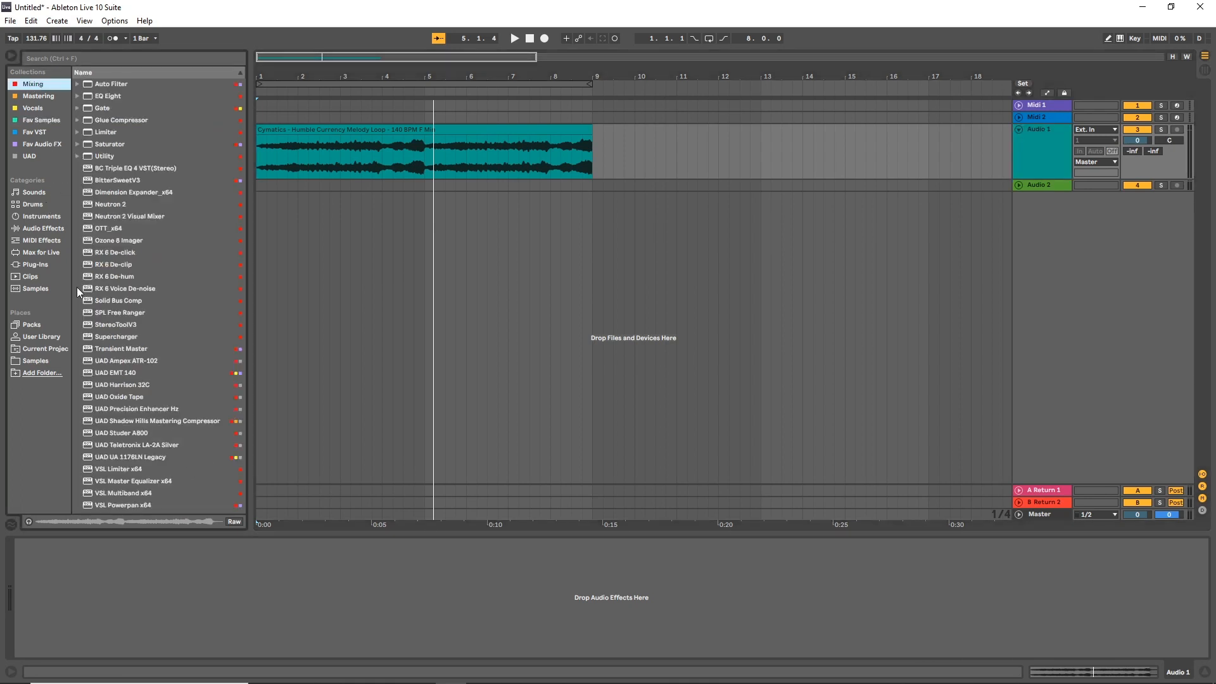
drag(105, 96, 317, 570)
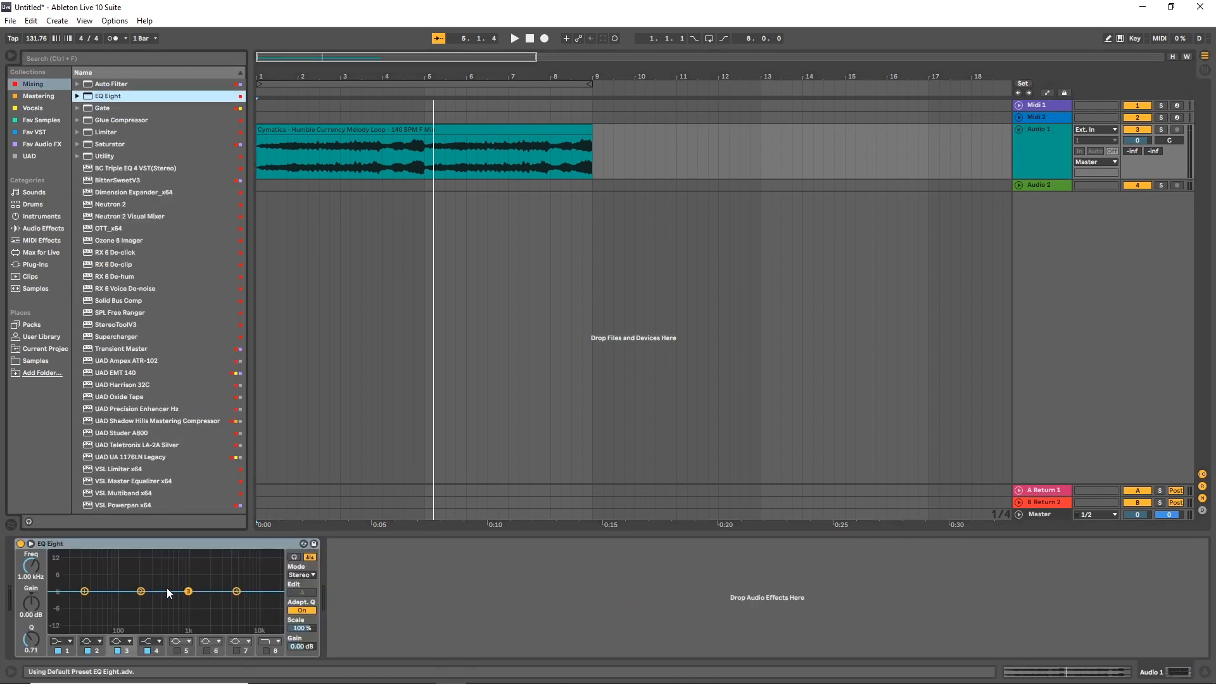
click(98, 543)
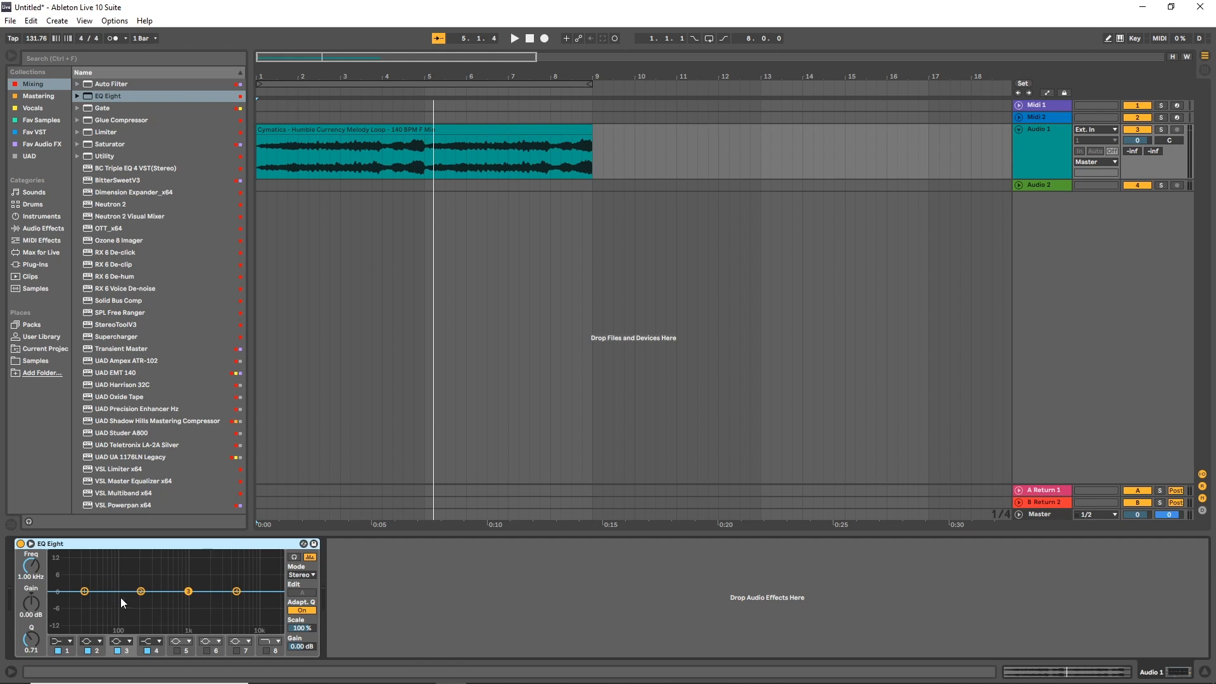
Play the loop through EQ Eight and examine its frequency spectrum in both the compact and expanded displays.
click(285, 91)
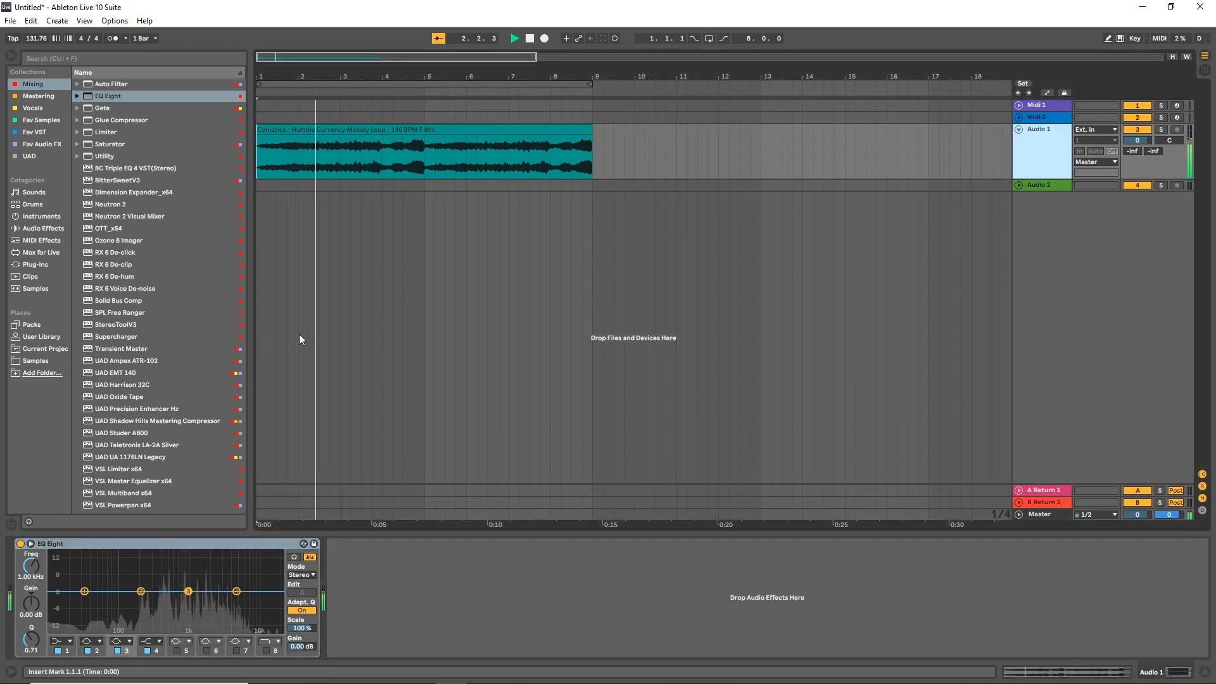
click(530, 39)
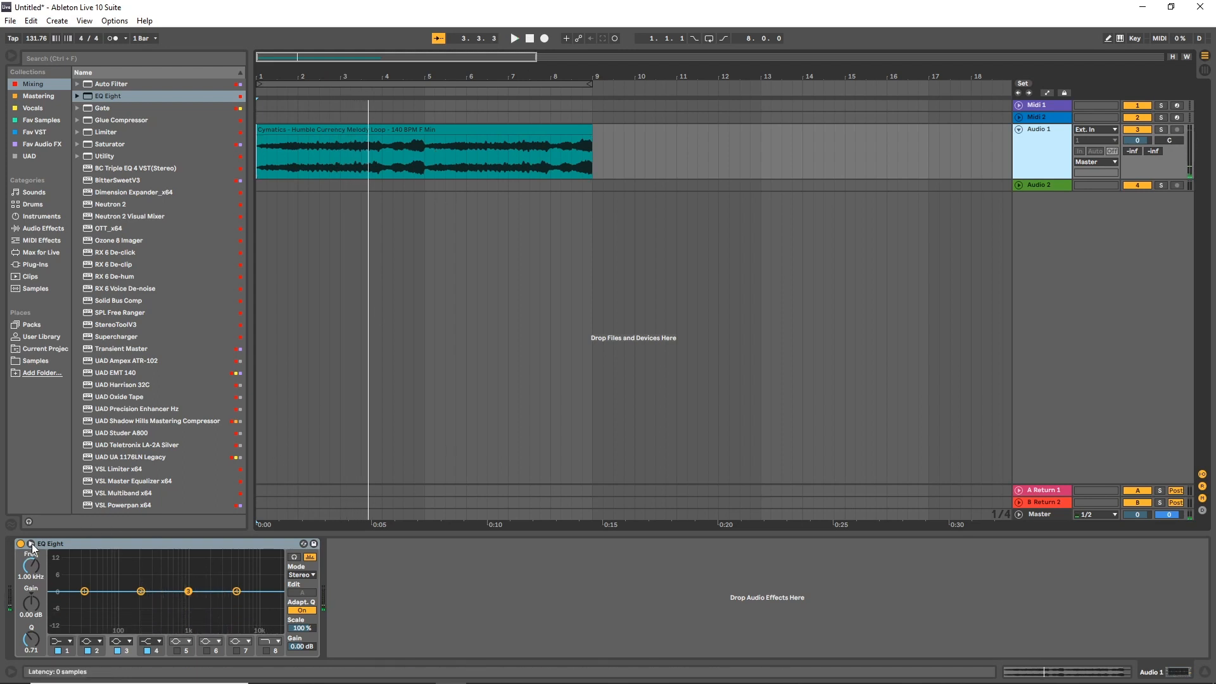
click(30, 543)
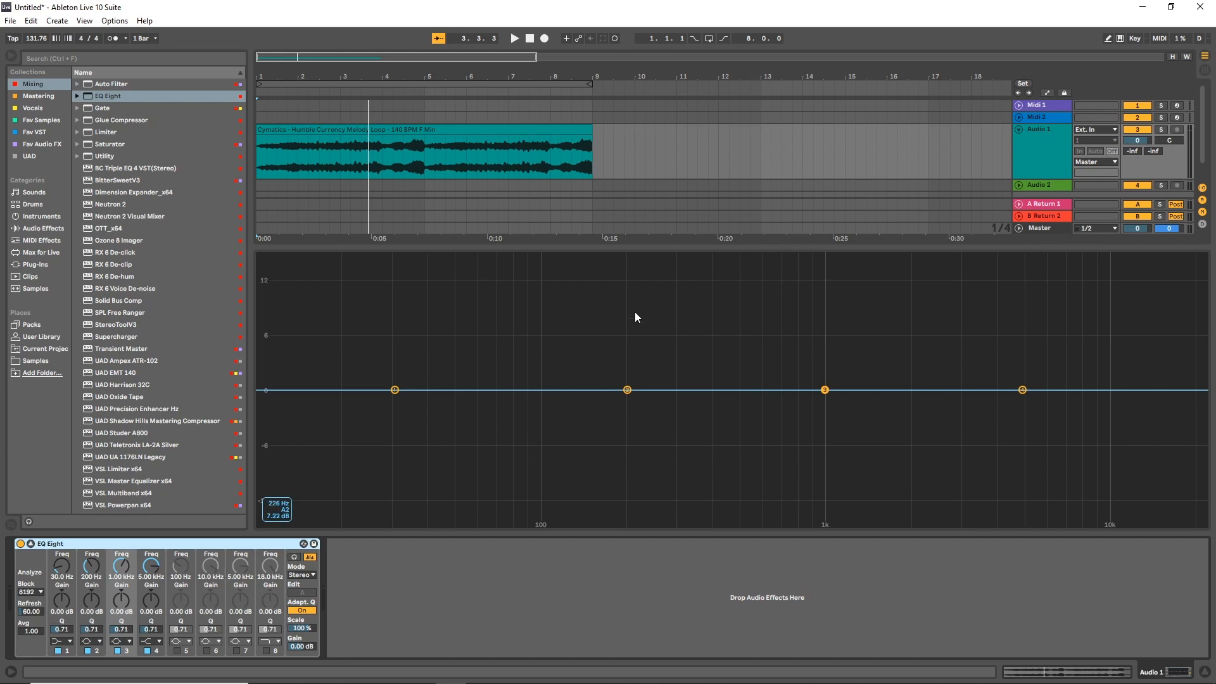
click(295, 92)
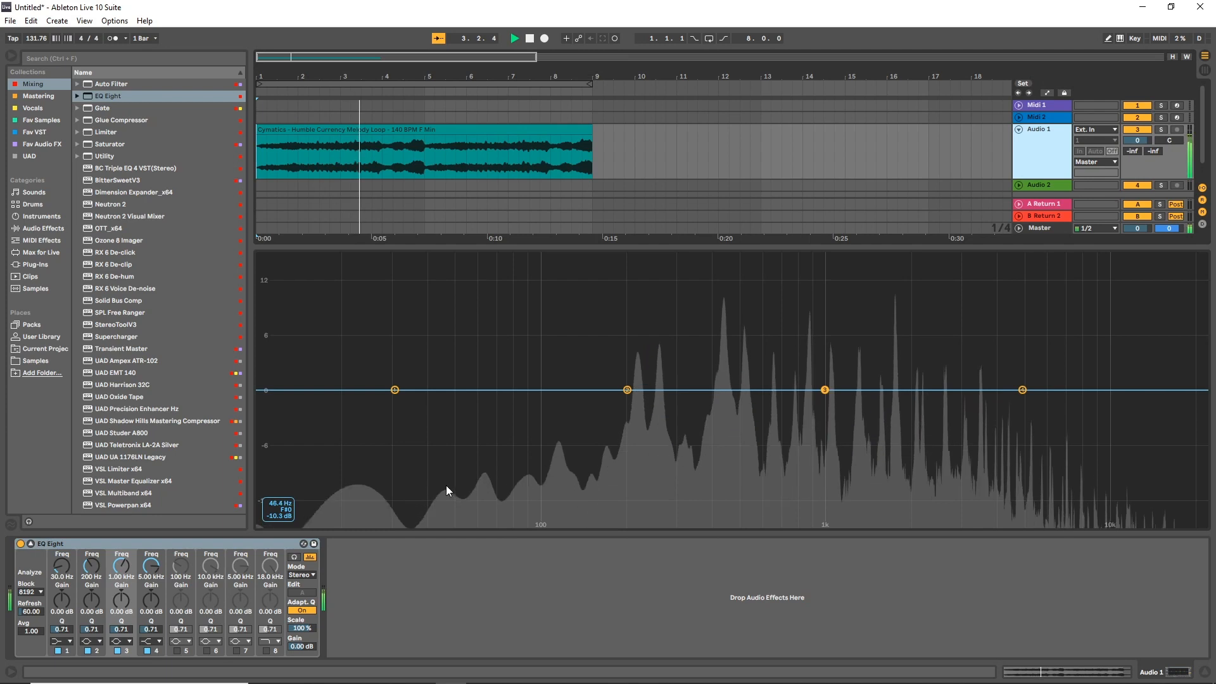
key(space)
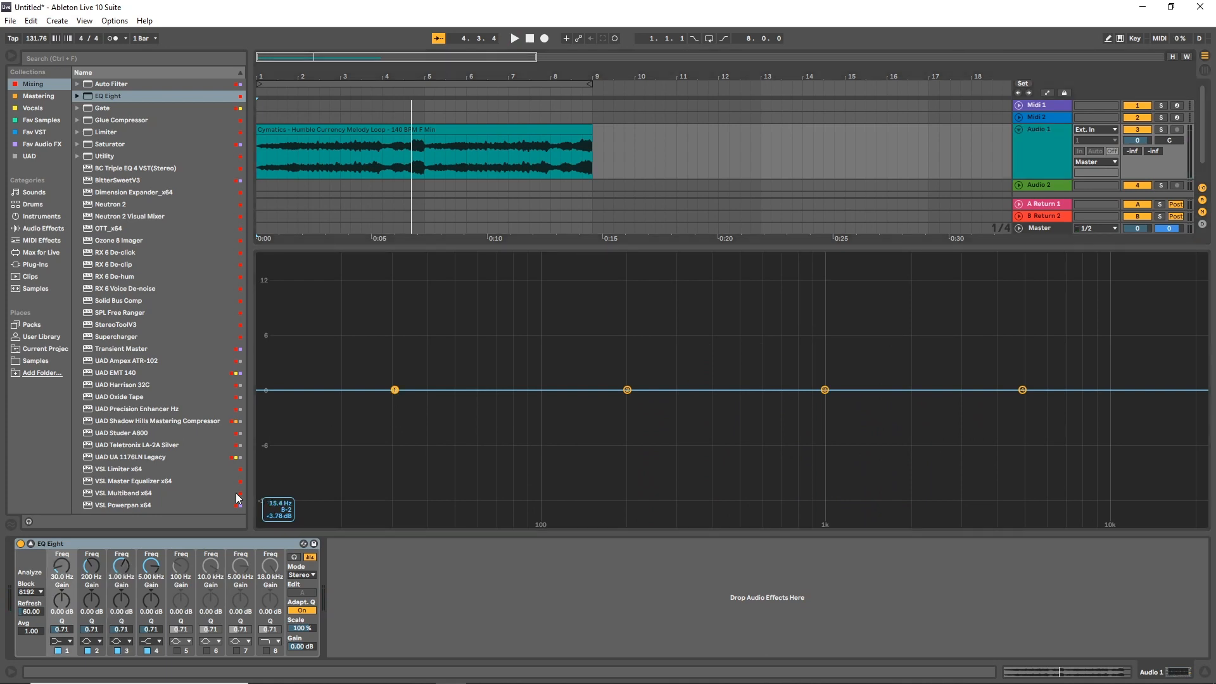
click(32, 544)
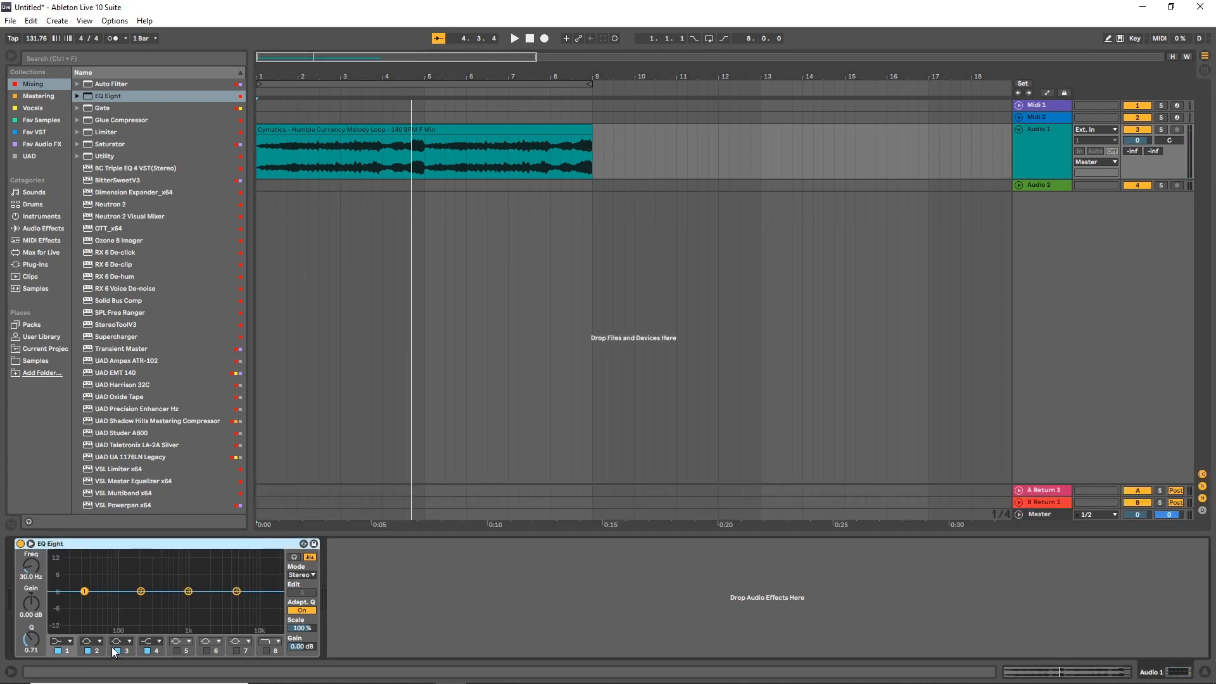
Change EQ Eight's band 1 to a low-cut filter and set its frequency to 122 Hz.
click(66, 641)
click(62, 565)
drag(29, 567, 30, 532)
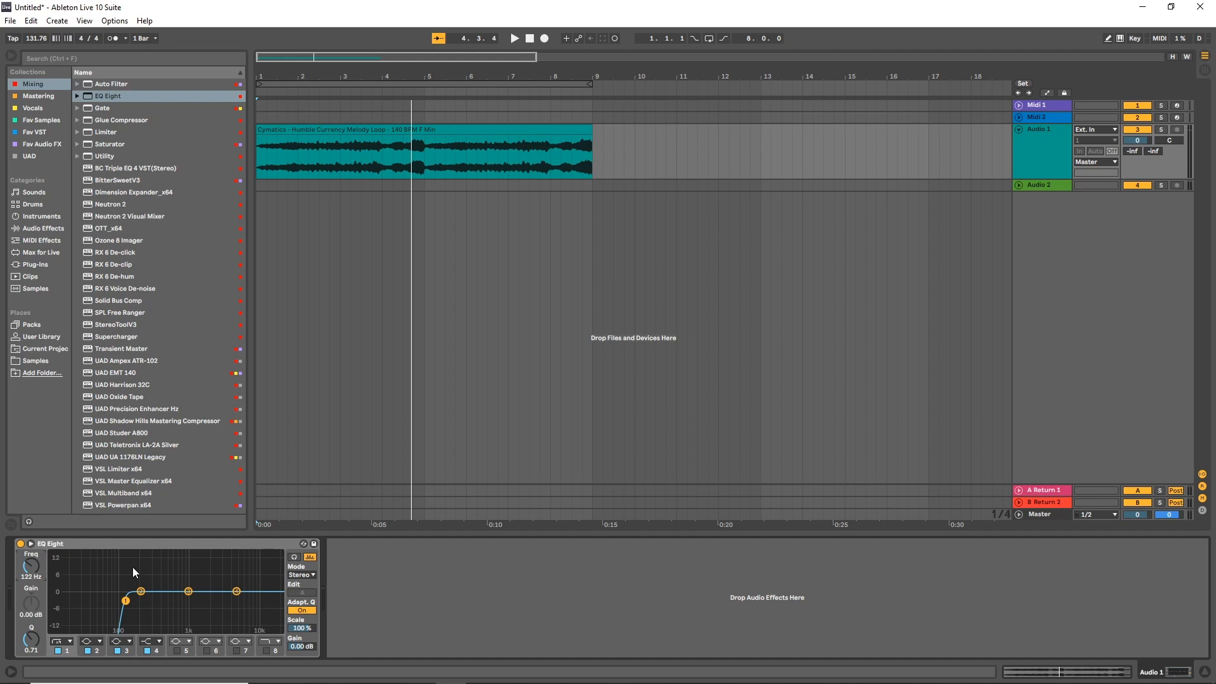
Boost EQ Eight's band 2 by 4.59 dB at 220 Hz with a Q of 1.34 while listening to the loop.
key(space)
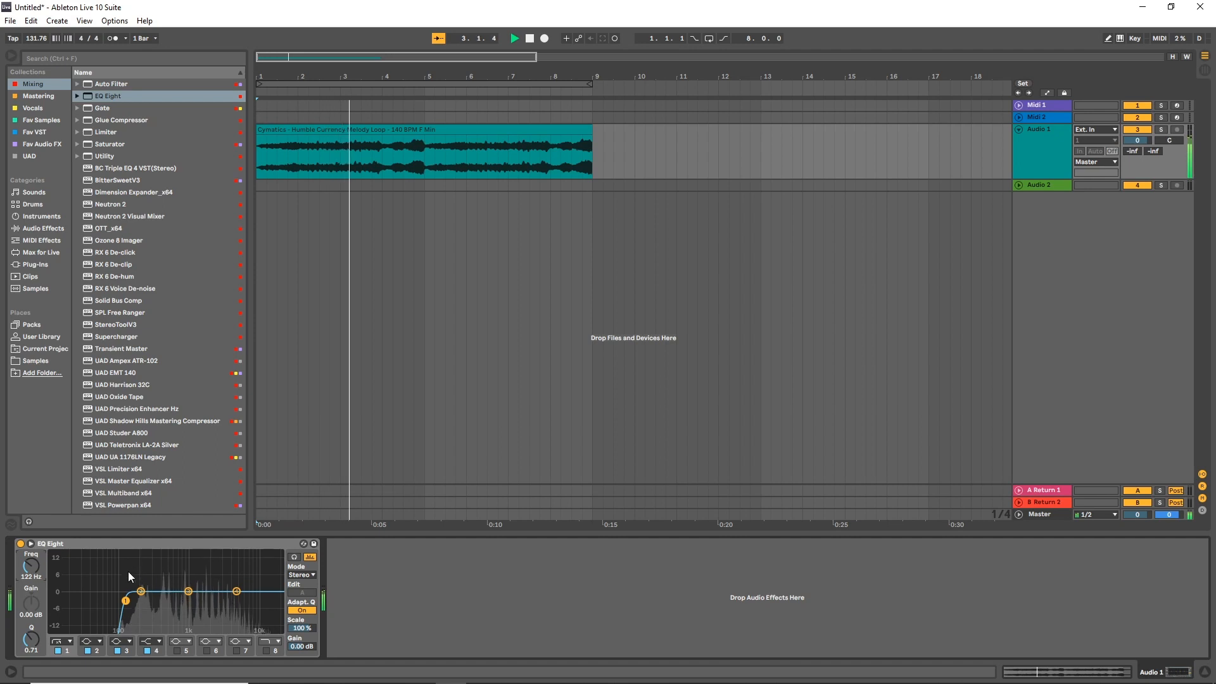
drag(138, 590, 145, 586)
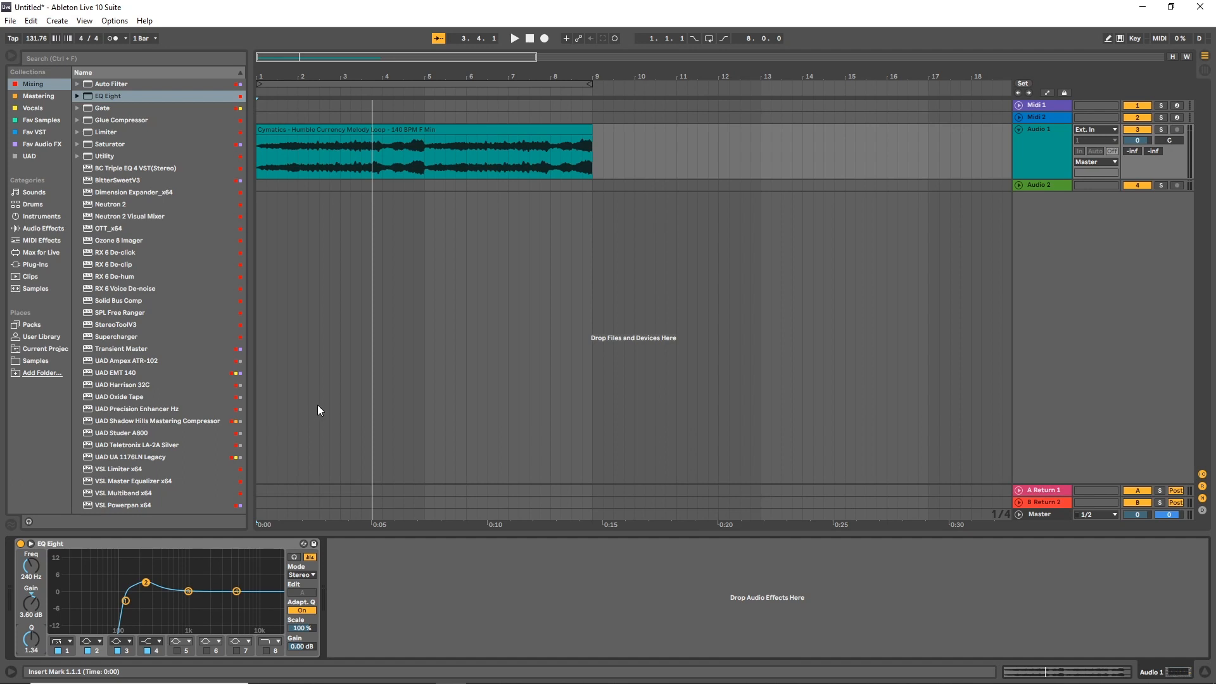
key(space)
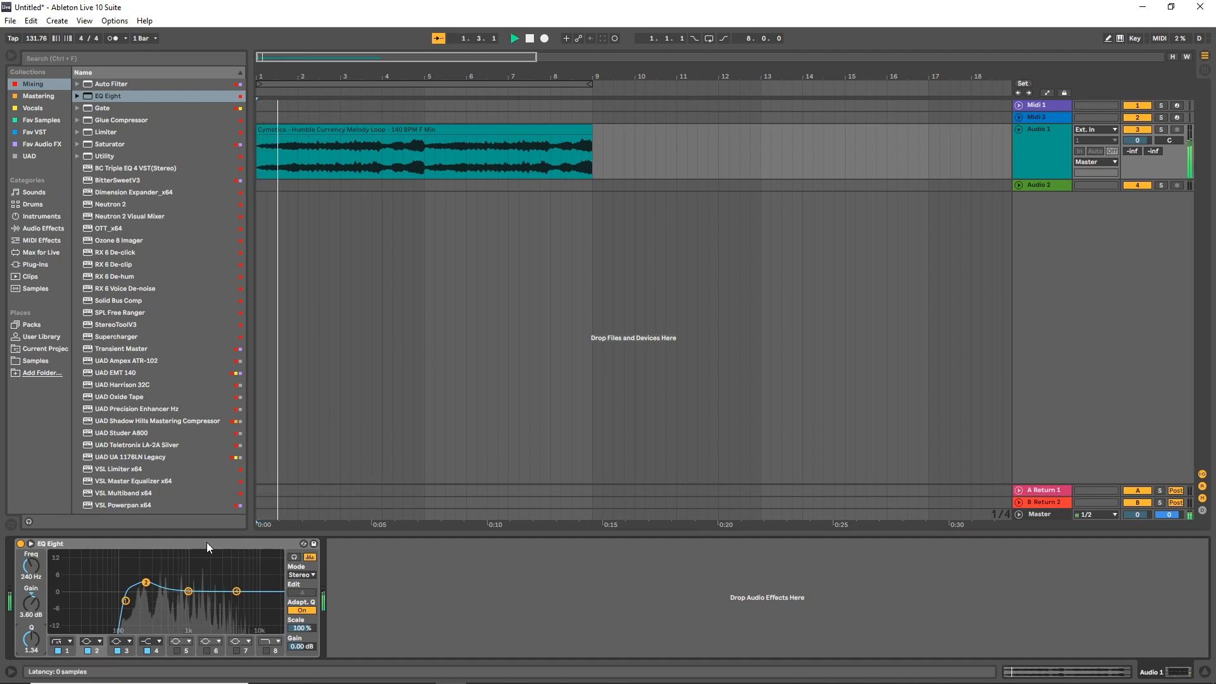
drag(145, 582, 143, 580)
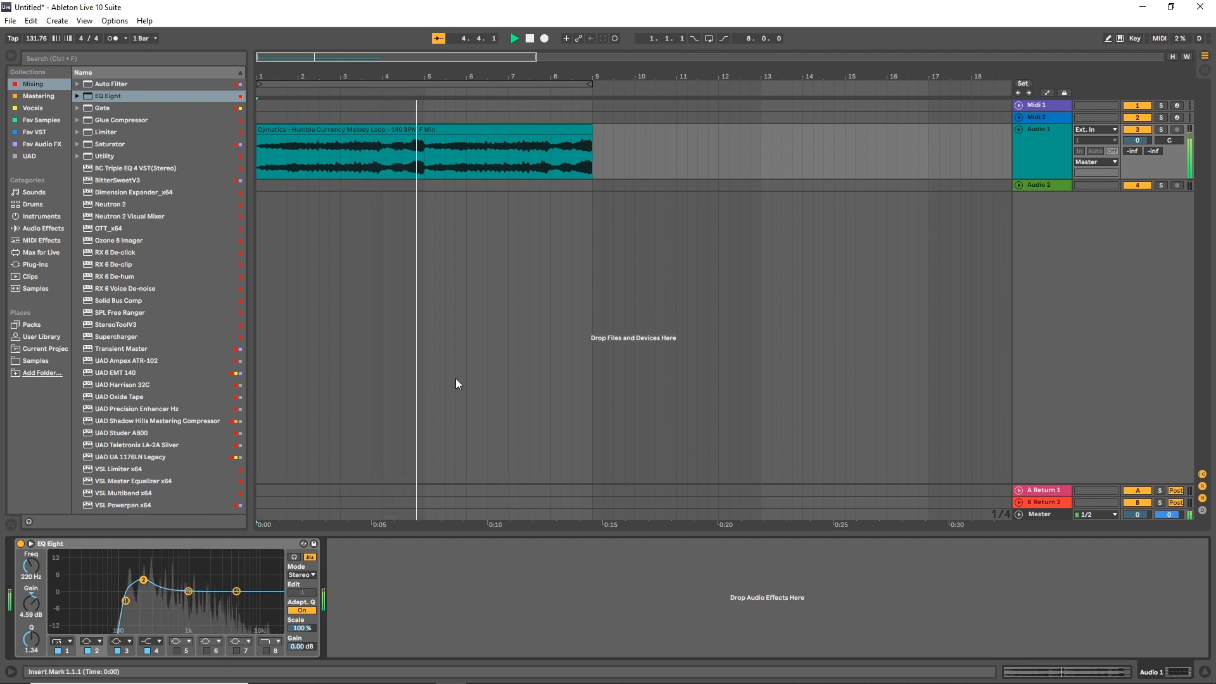
key(space)
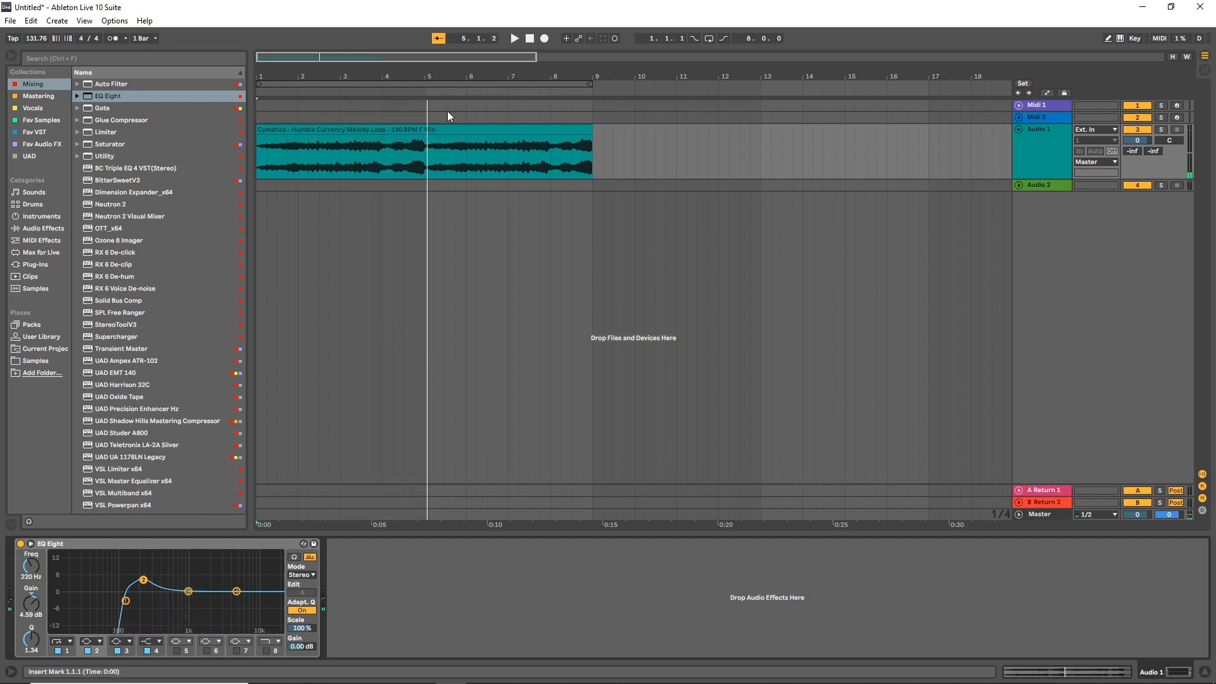
Set the melody clip's warp mode to Complex Pro and return the playback position to the start of the arrangement.
click(380, 158)
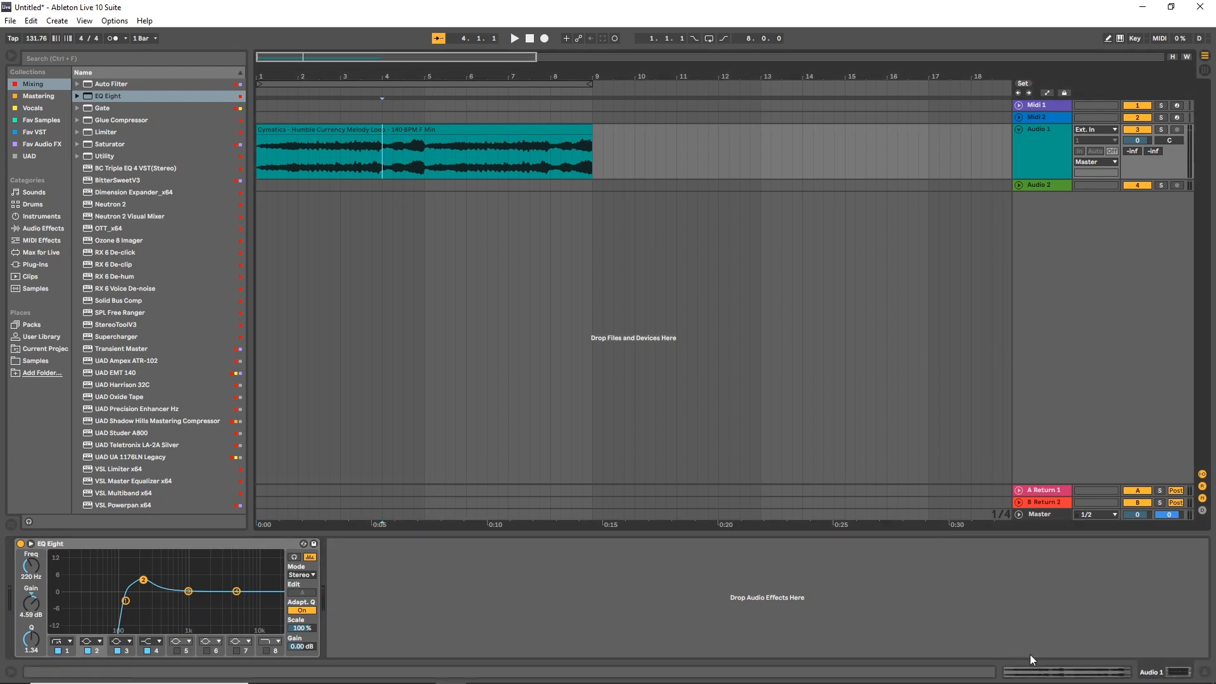
click(1039, 670)
click(139, 546)
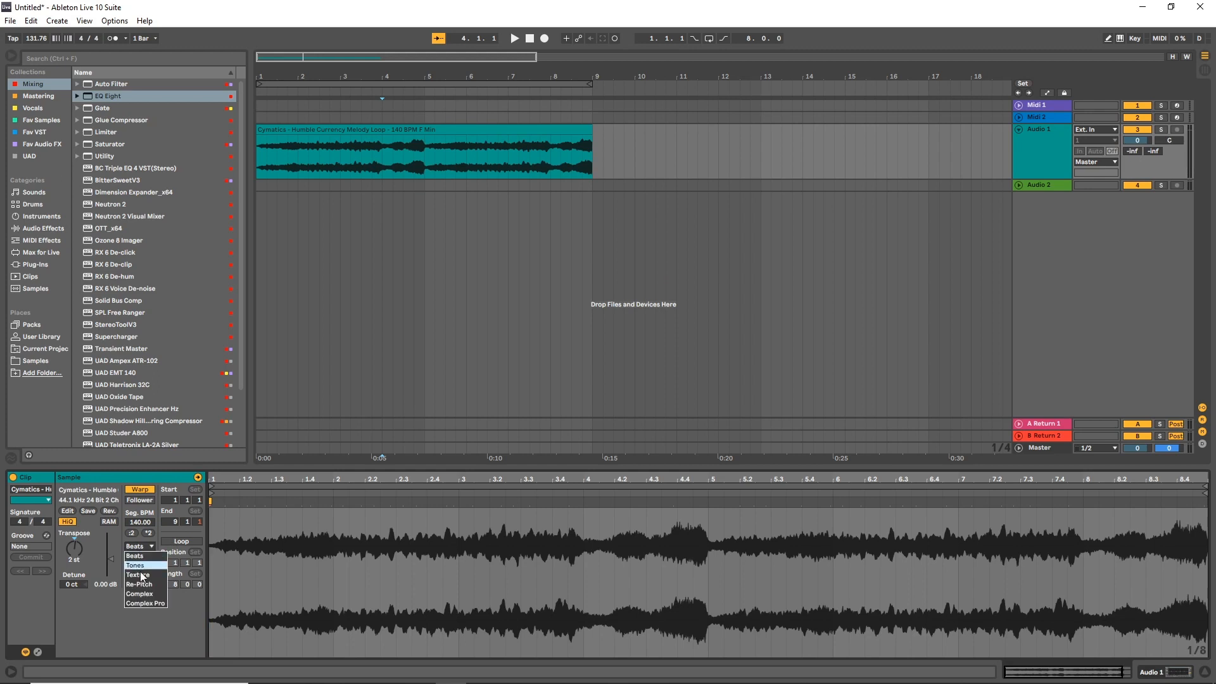
click(152, 601)
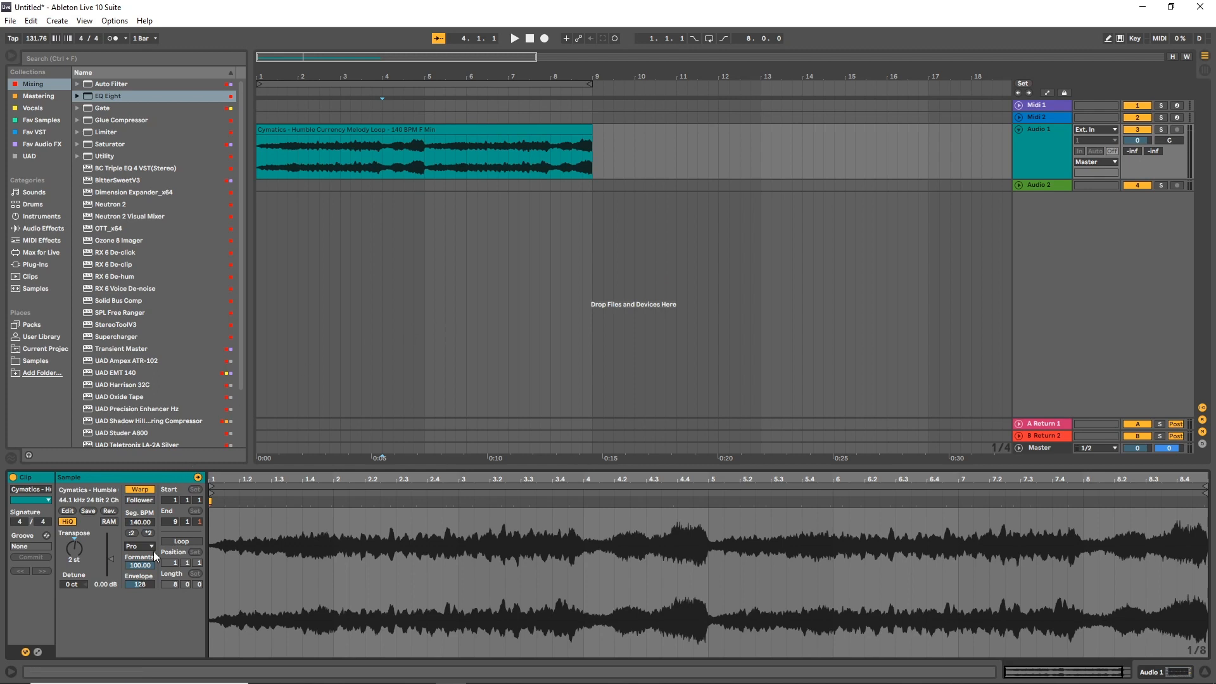
click(135, 547)
click(142, 537)
click(529, 38)
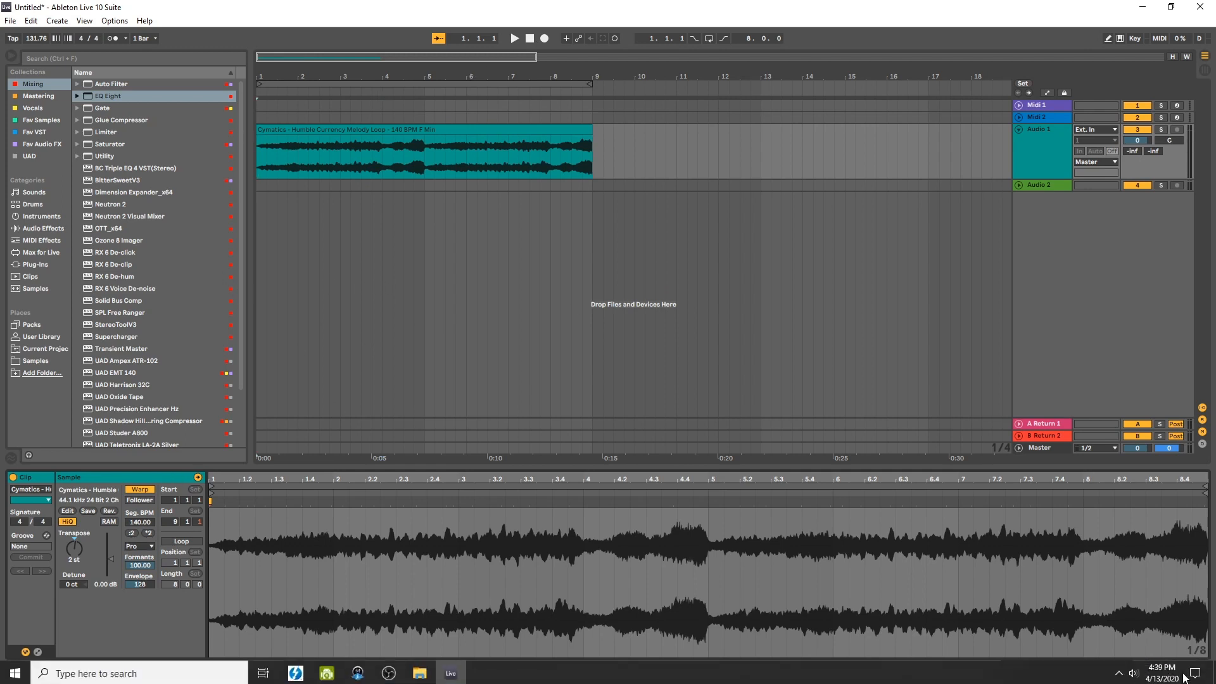
Add the Auto Pan audio effect after EQ Eight on Audio 1.
click(1146, 672)
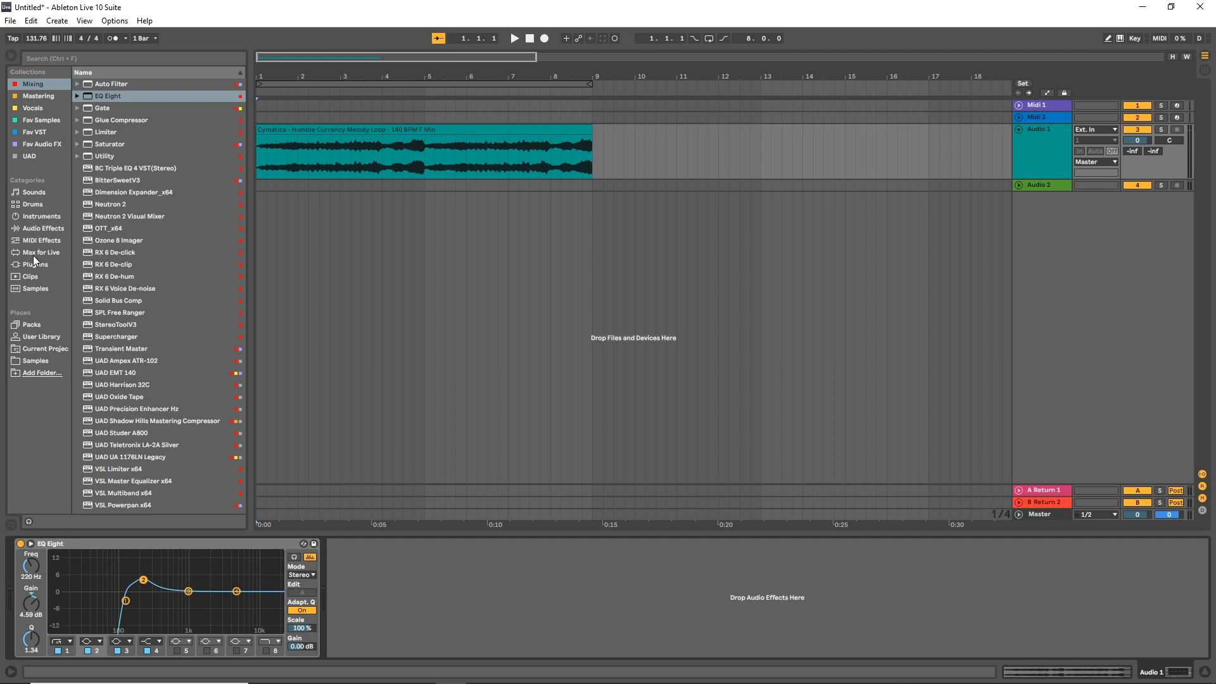
click(35, 227)
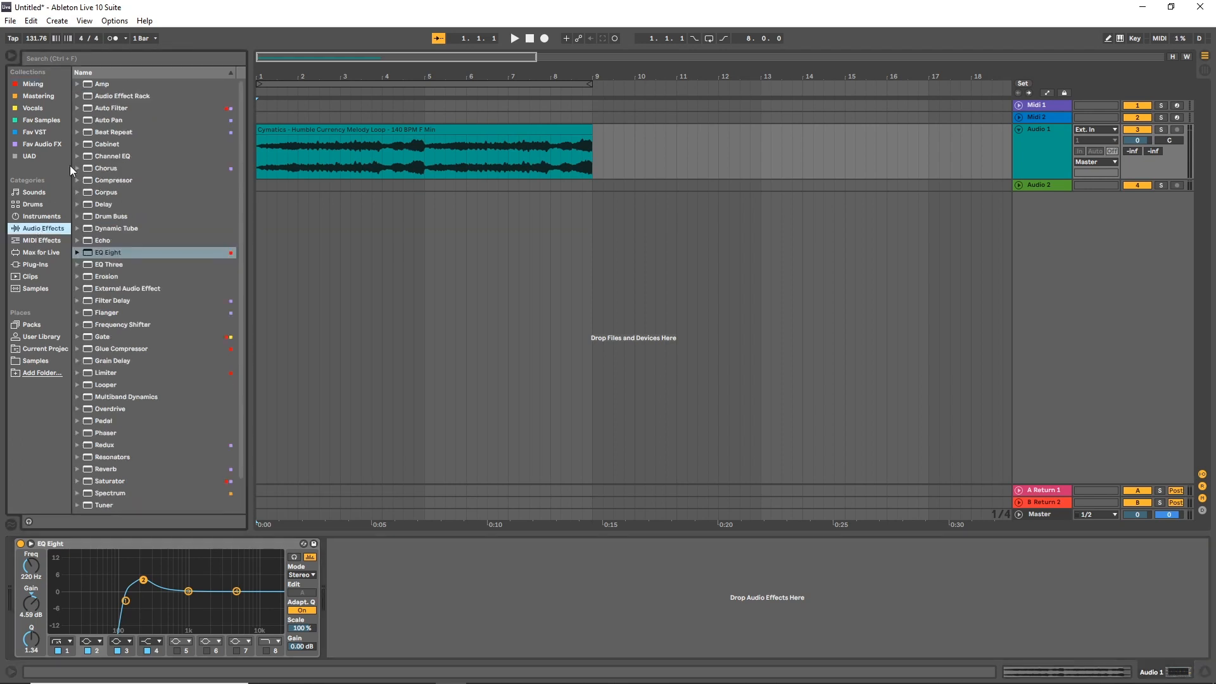
double_click(112, 118)
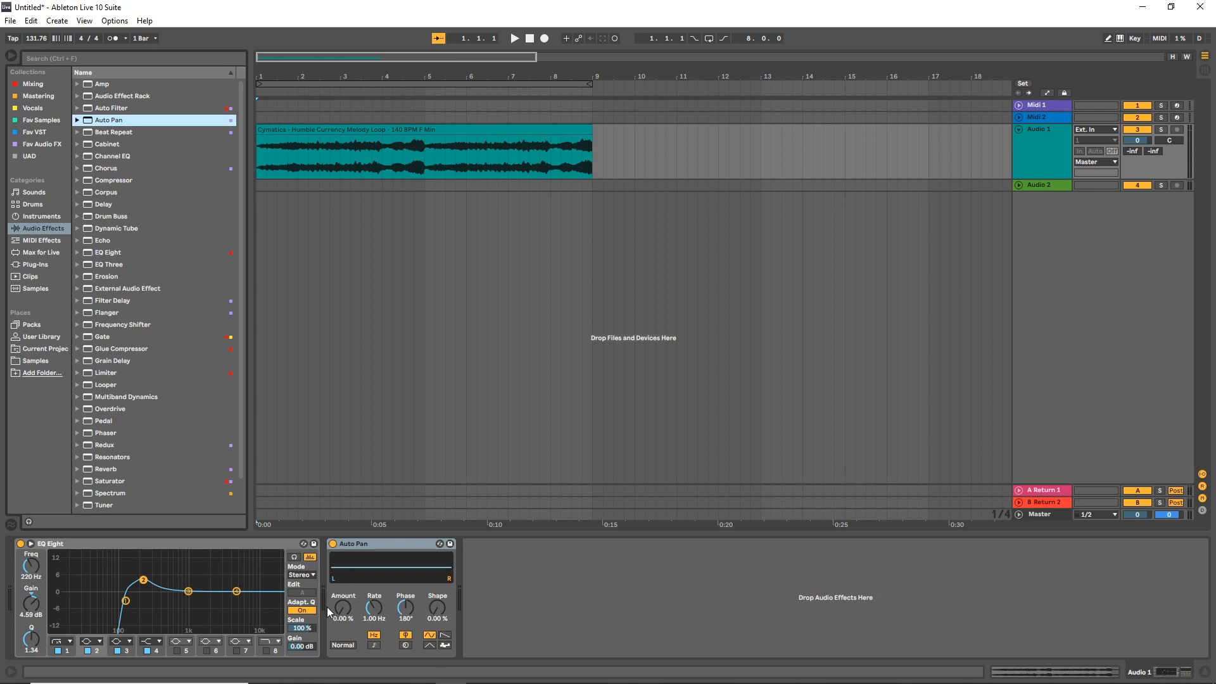
Set Auto Pan's Amount to 52.4%, Phase to 0°, waveform to sawtooth and tempo-synced Rate to 1/16.
drag(342, 607, 342, 571)
drag(405, 607, 405, 633)
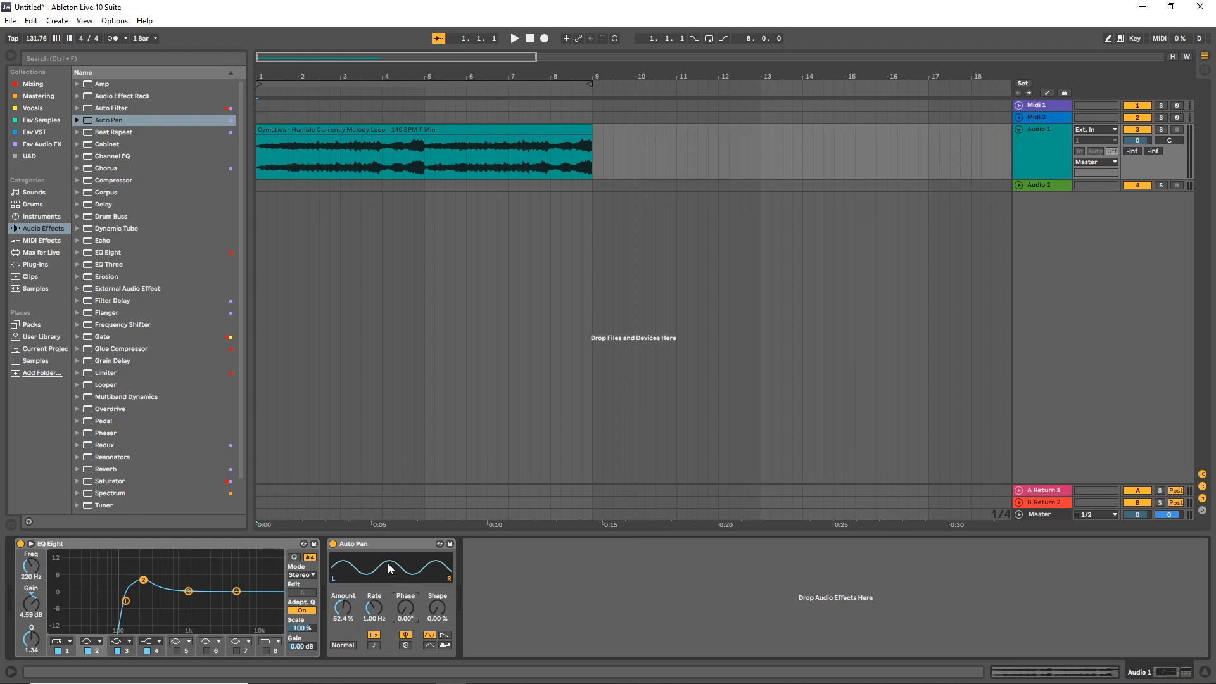
click(445, 635)
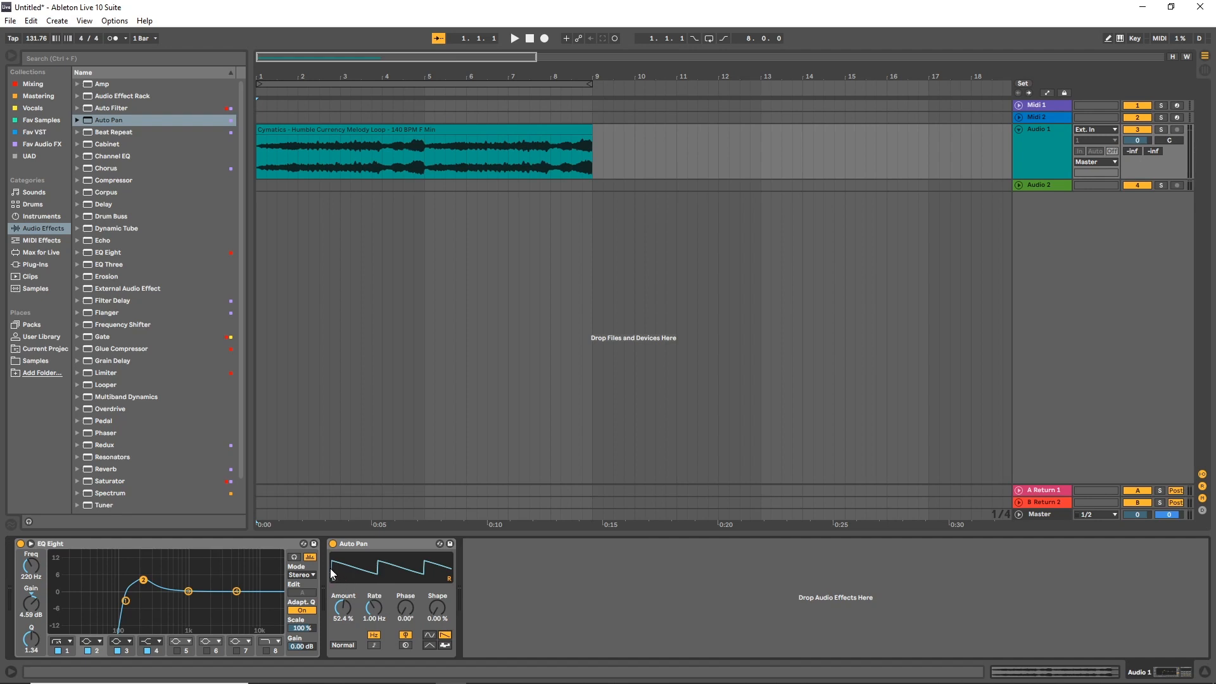
click(375, 645)
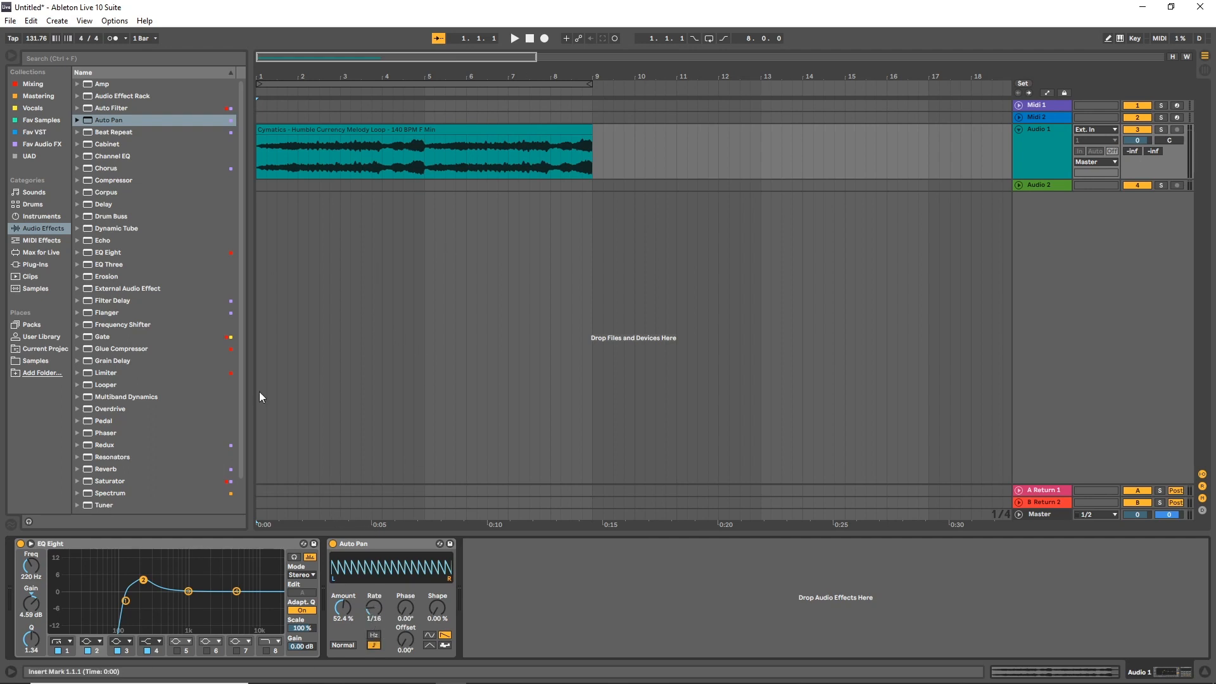
Reduce Auto Pan's Amount to 50.8% while listening to the loop.
key(space)
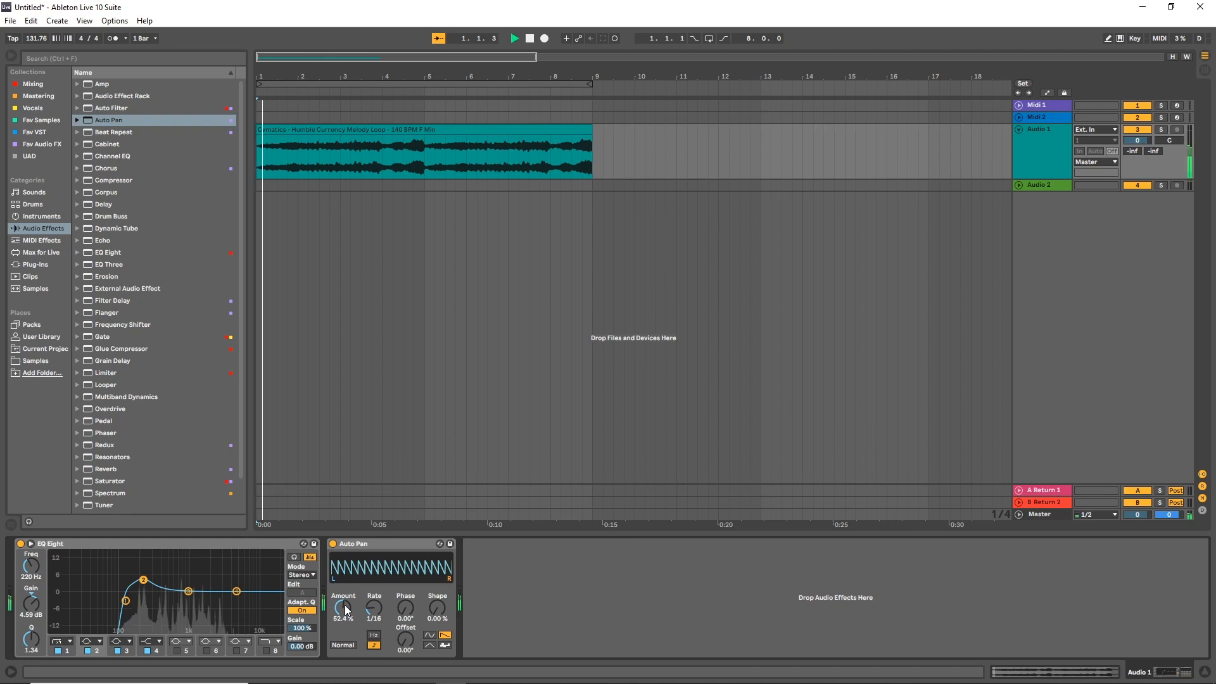
mouse_move(345, 607)
mouse_down()
mouse_move(345, 554)
mouse_move(345, 646)
mouse_move(345, 566)
mouse_move(345, 610)
mouse_up()
key(space)
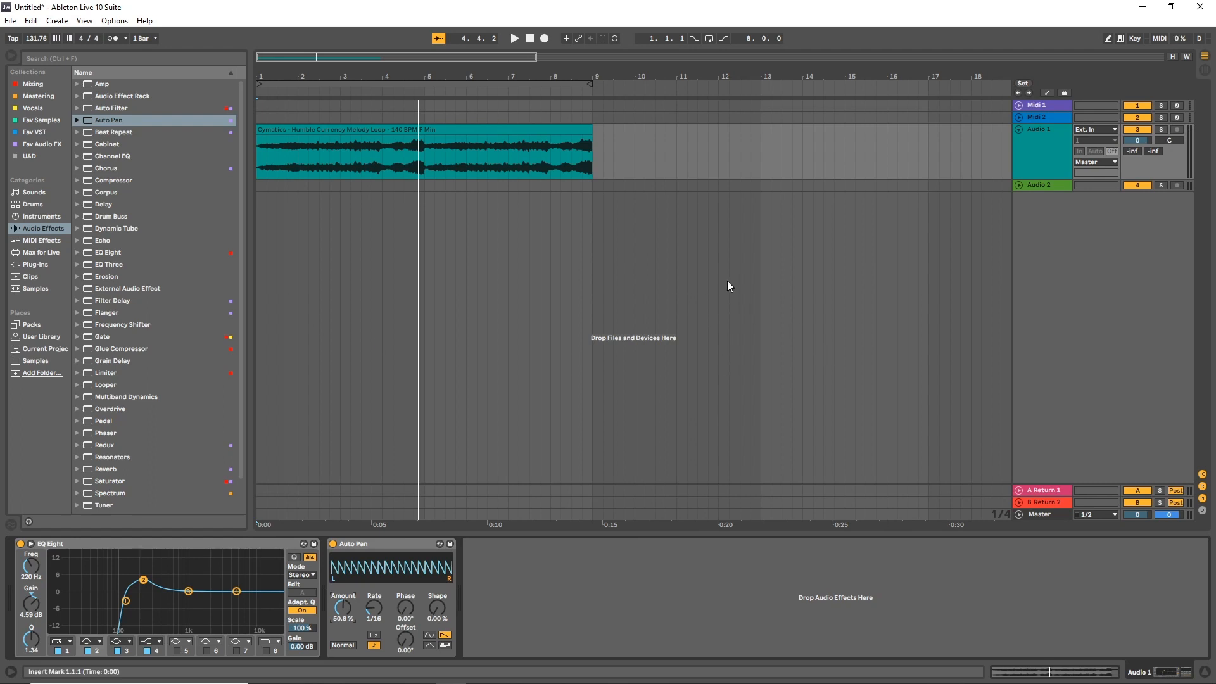
Show Audio 1's automation for Auto Pan's Amount and set the Amount to 42.9%.
click(1048, 139)
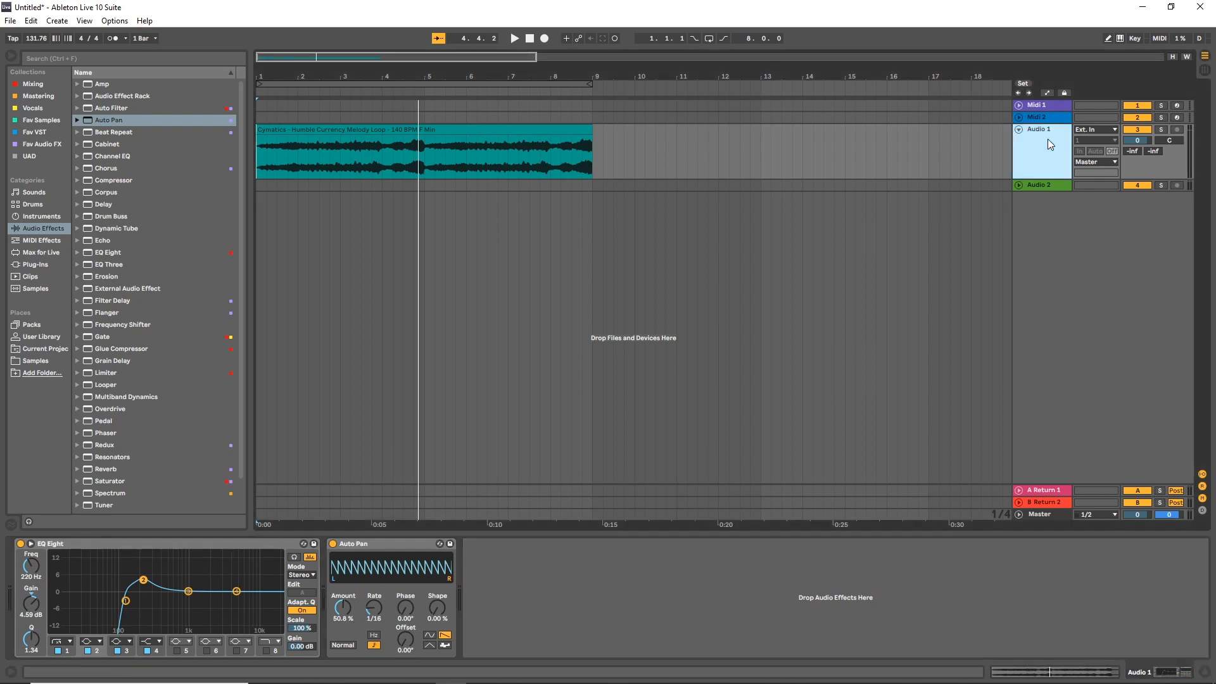
click(1047, 93)
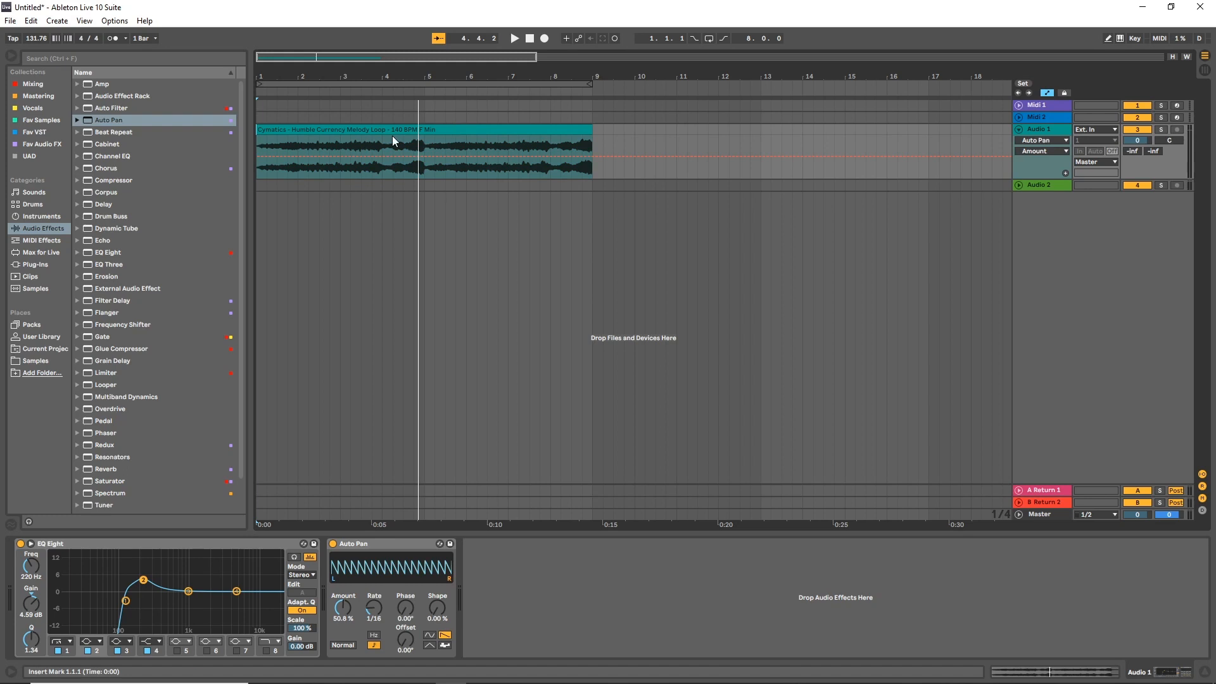
click(276, 156)
drag(259, 158, 314, 161)
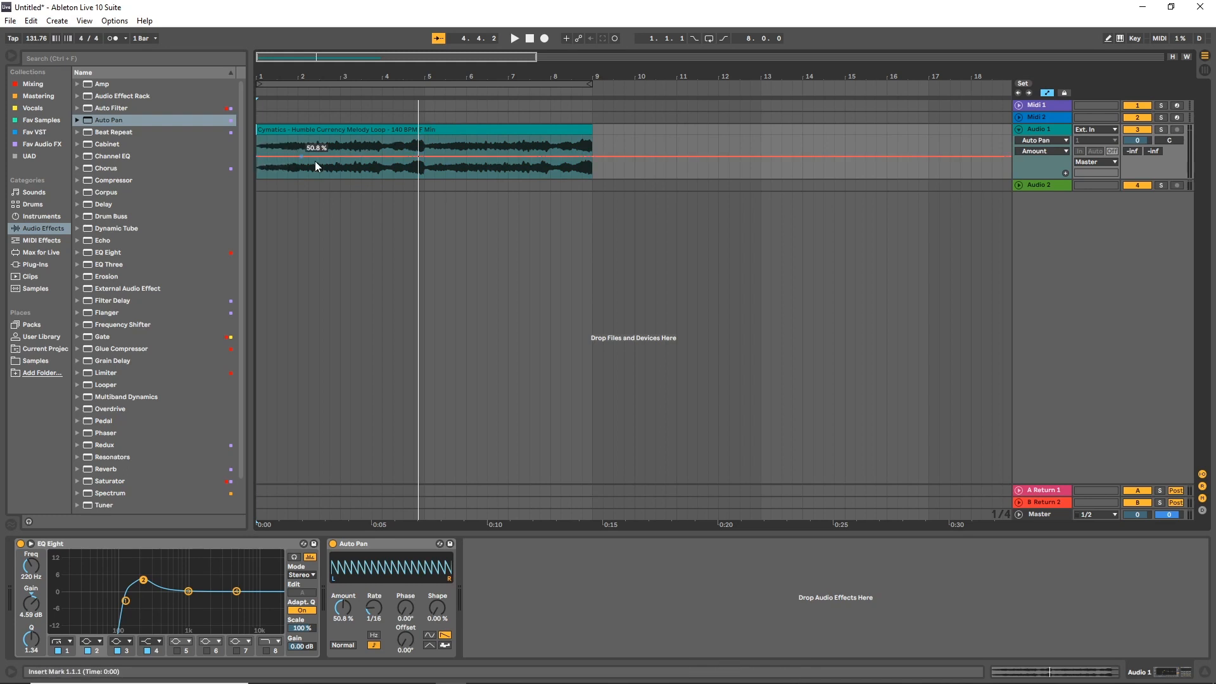
drag(343, 608, 342, 606)
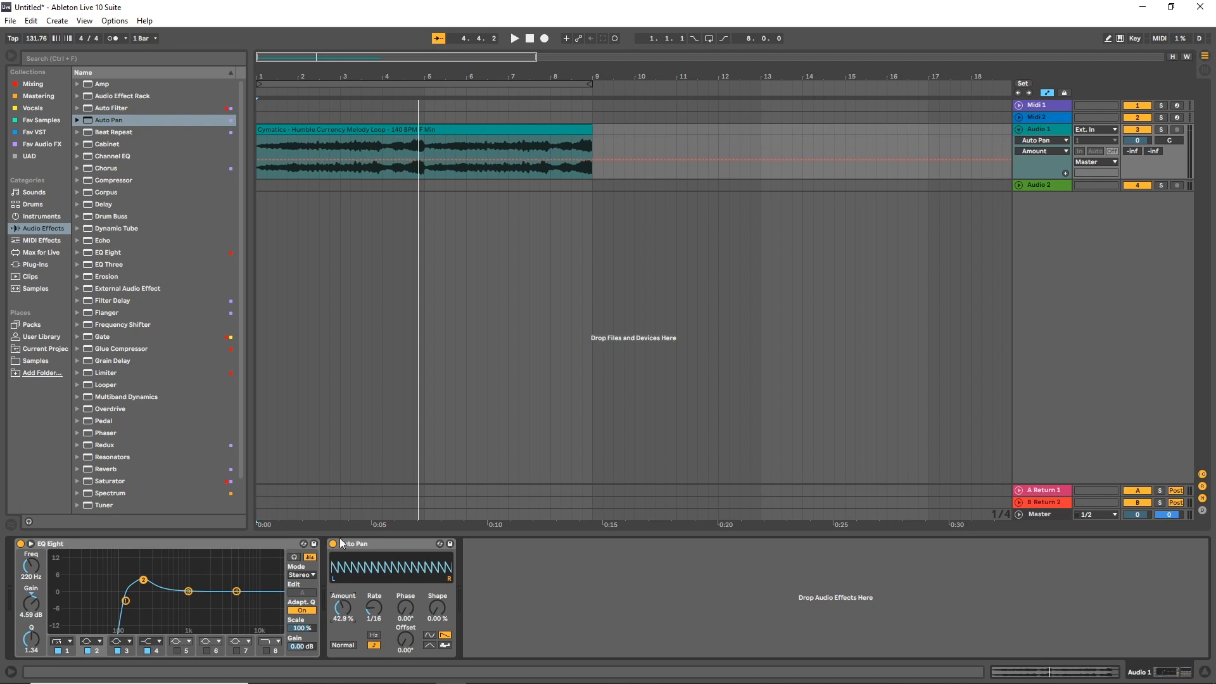
Automate Auto Pan's Amount from 42.9% to 96% near bar 5, back to 42.9%, up near bar 8 and down to 43.3% at bar 9.
click(257, 162)
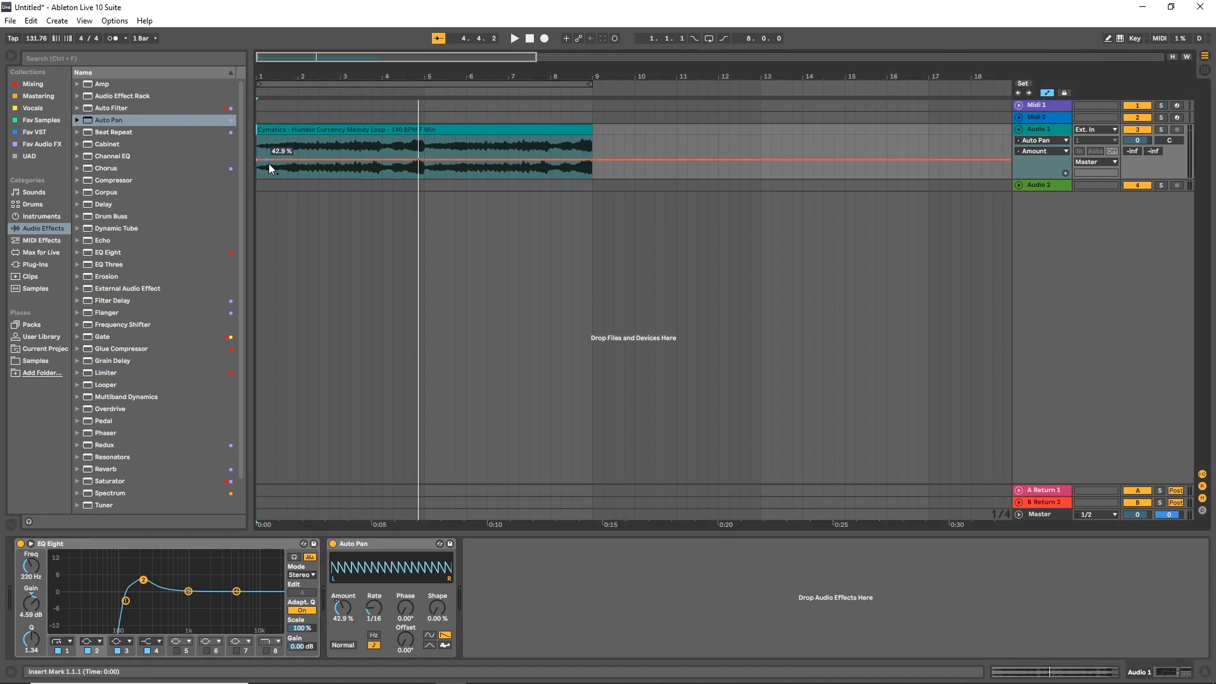
mouse_move(422, 161)
mouse_down()
mouse_move(422, 137)
mouse_move(446, 139)
mouse_move(446, 160)
mouse_up()
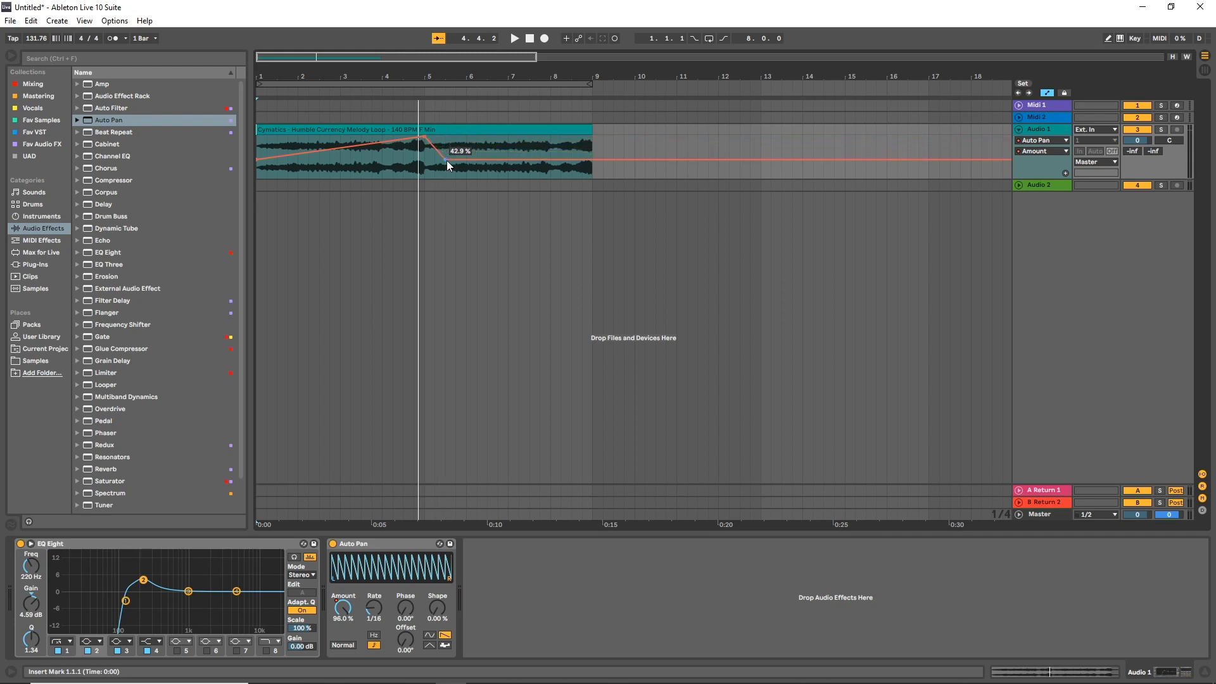
drag(546, 160, 576, 165)
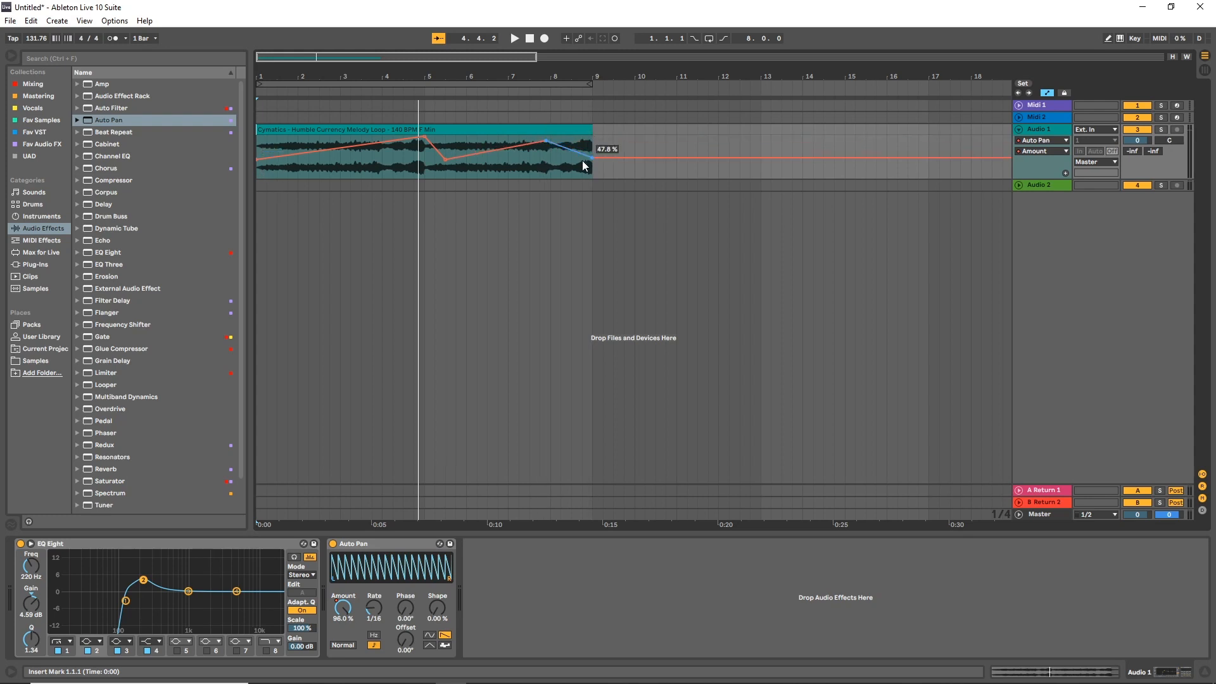
drag(591, 160, 590, 162)
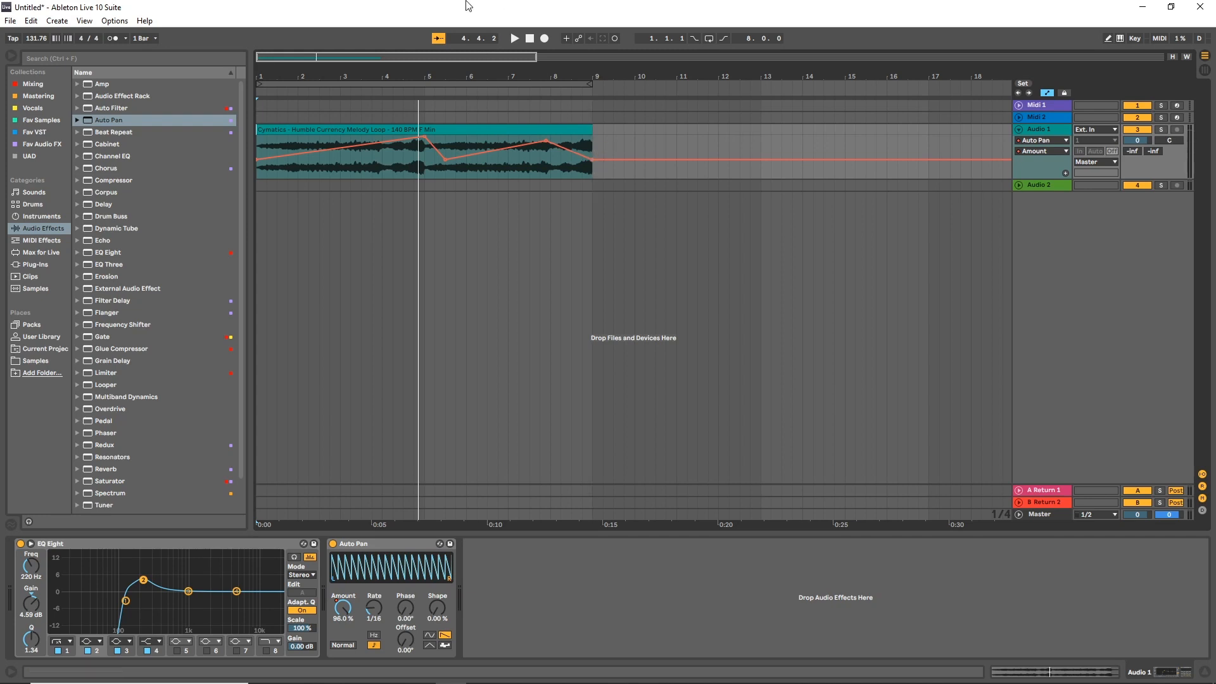
Play the melody loop from the start to hear the Auto Pan automation, and stop after the clip ends.
click(528, 40)
click(514, 39)
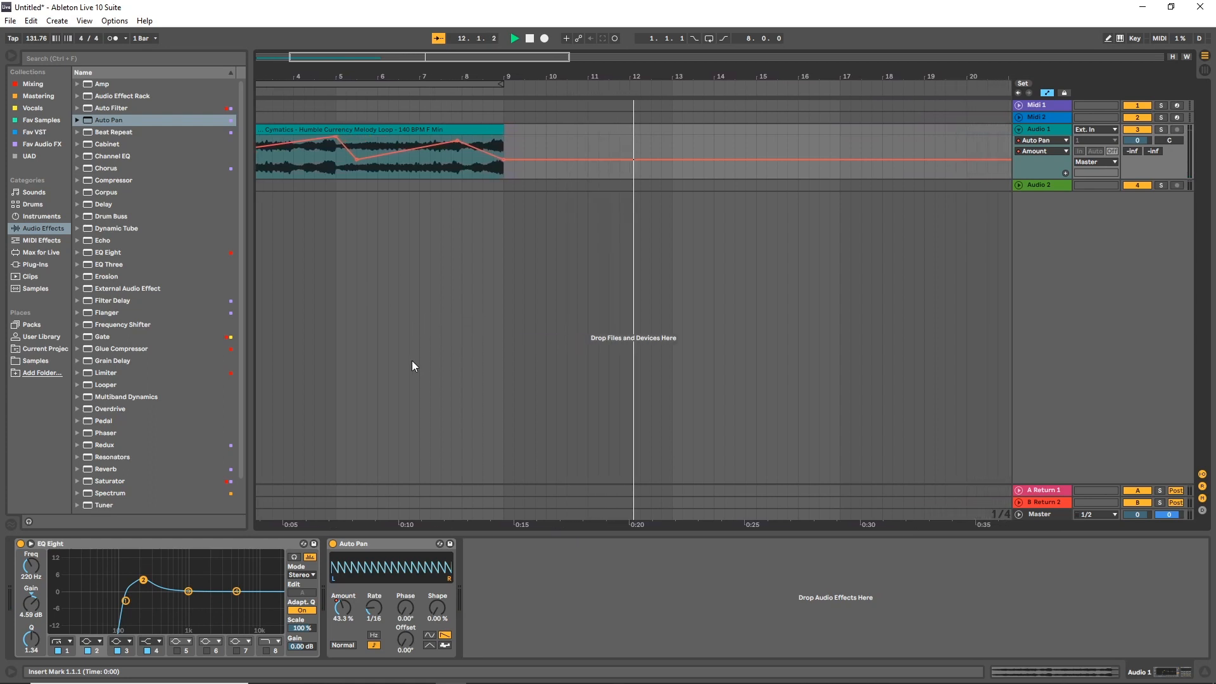
key(space)
drag(356, 80, 453, 76)
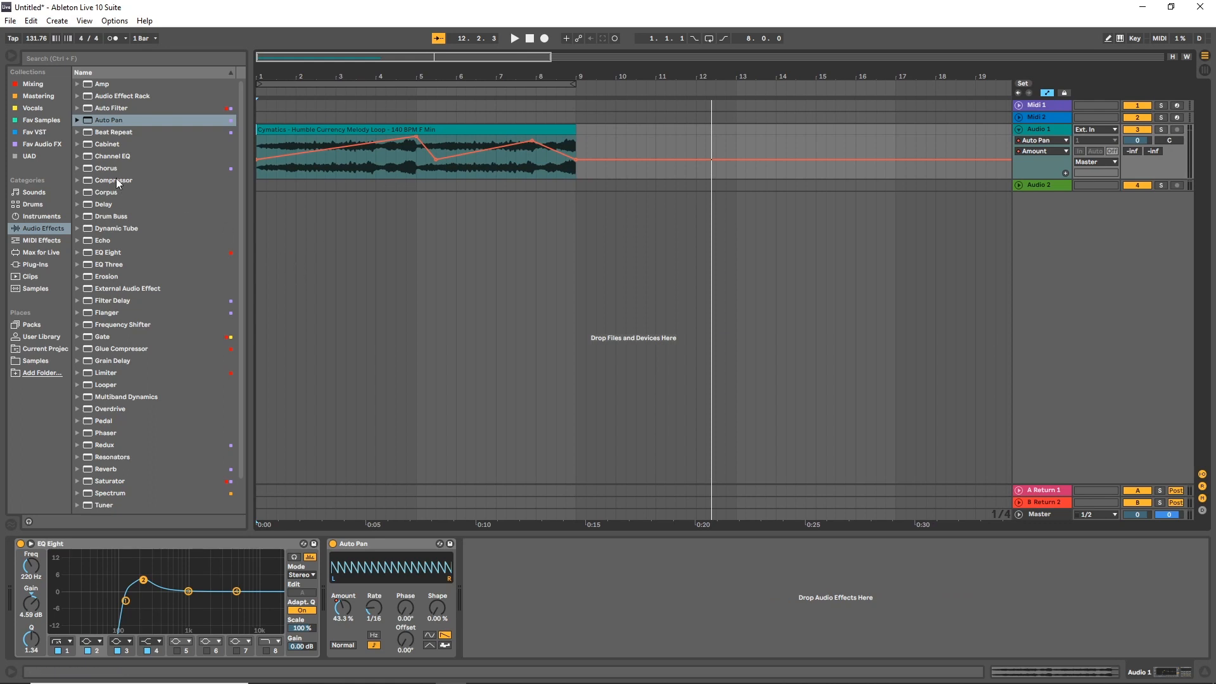
Add the TAL-Chorus-LX-64 plug-in from the favourite audio effects after Auto Pan on Audio 1.
click(41, 143)
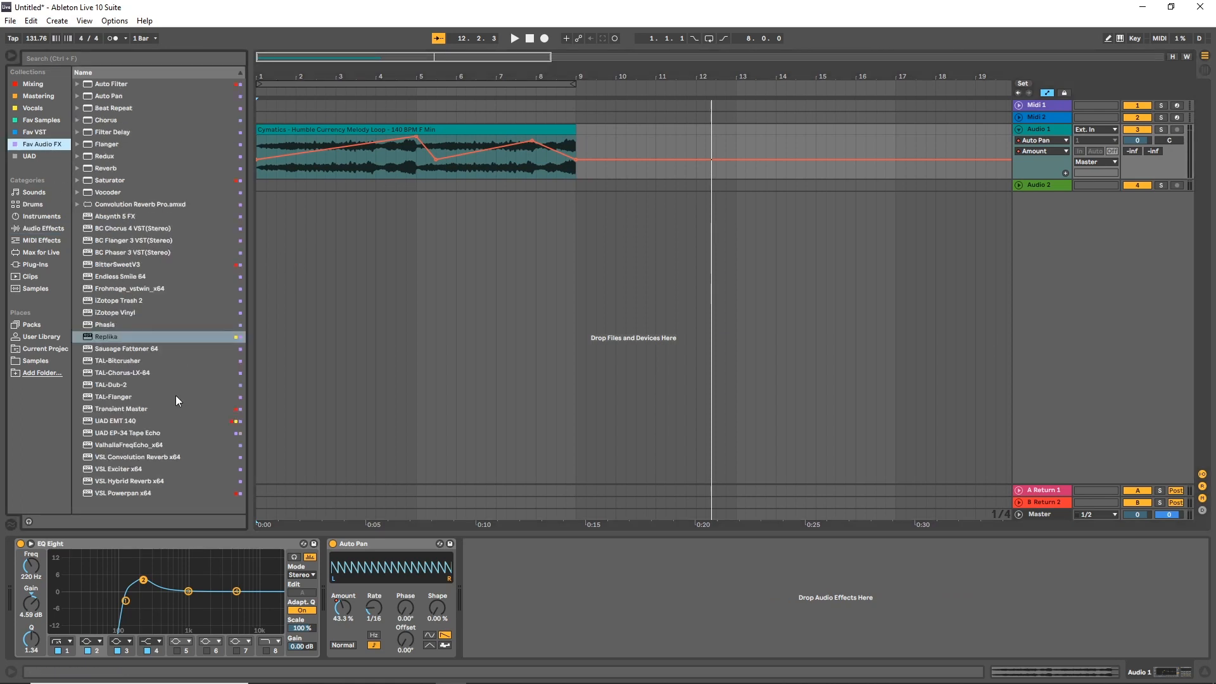
click(115, 373)
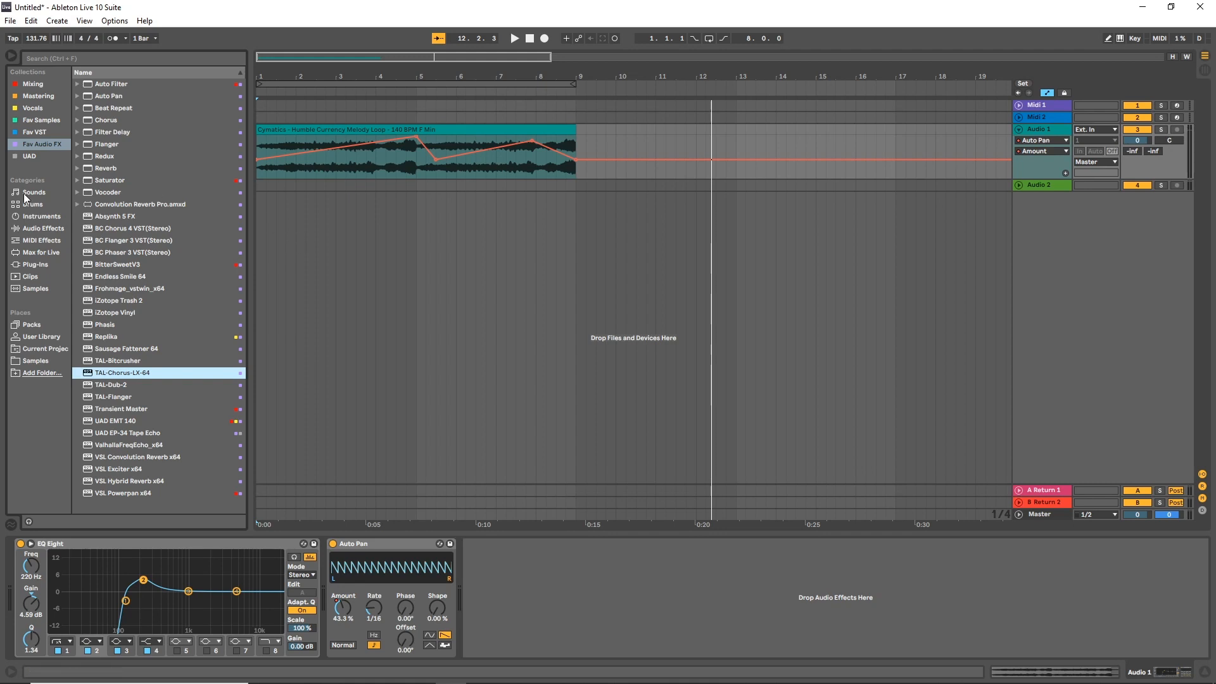
drag(159, 377, 549, 576)
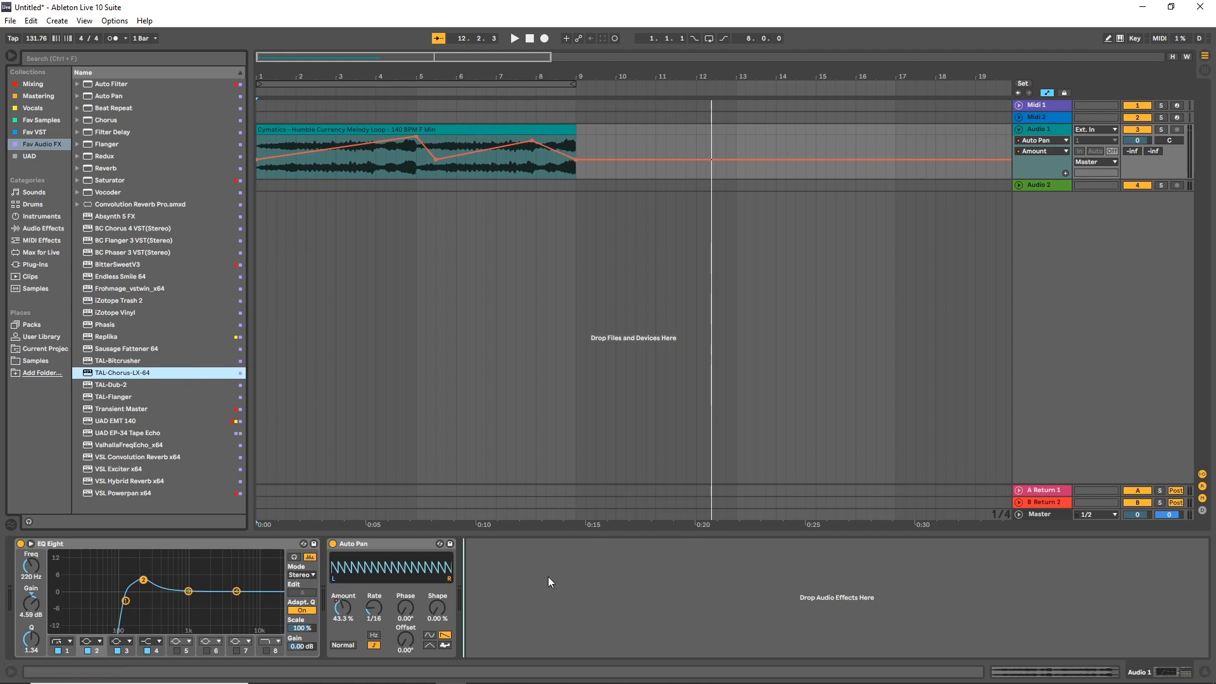
drag(254, 128, 460, 274)
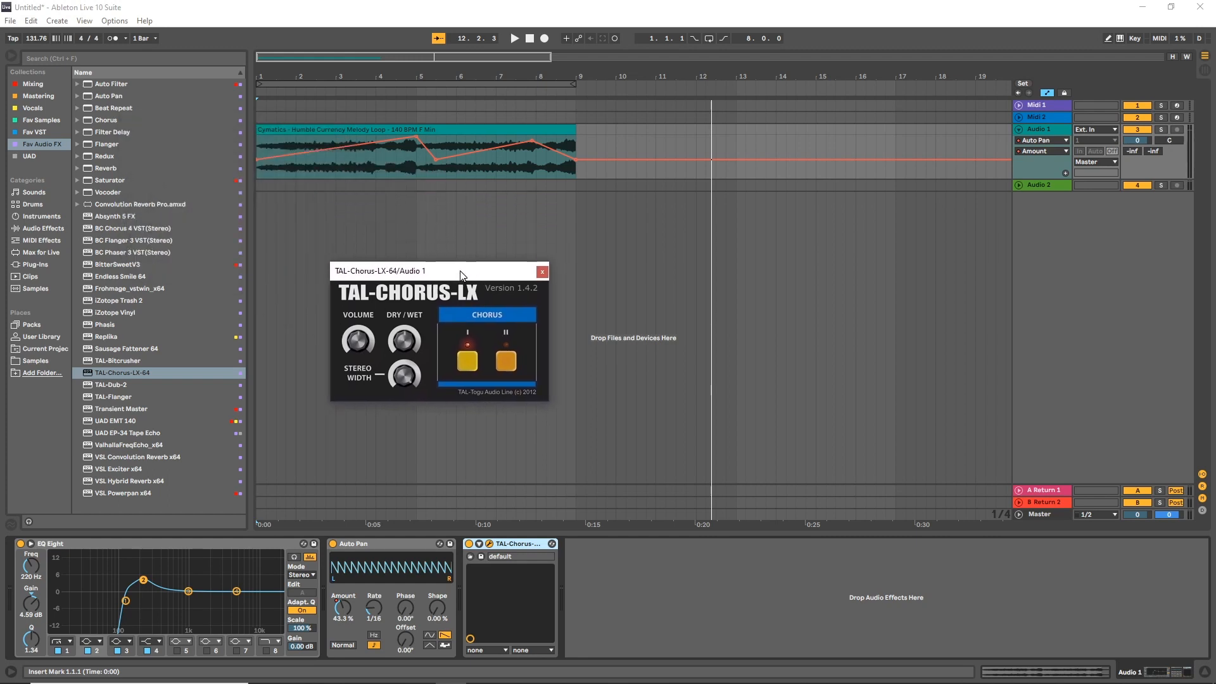
Play the loop from the start, compare it with TAL-Chorus-LX bypassed and active, and close the plug-in window.
click(530, 38)
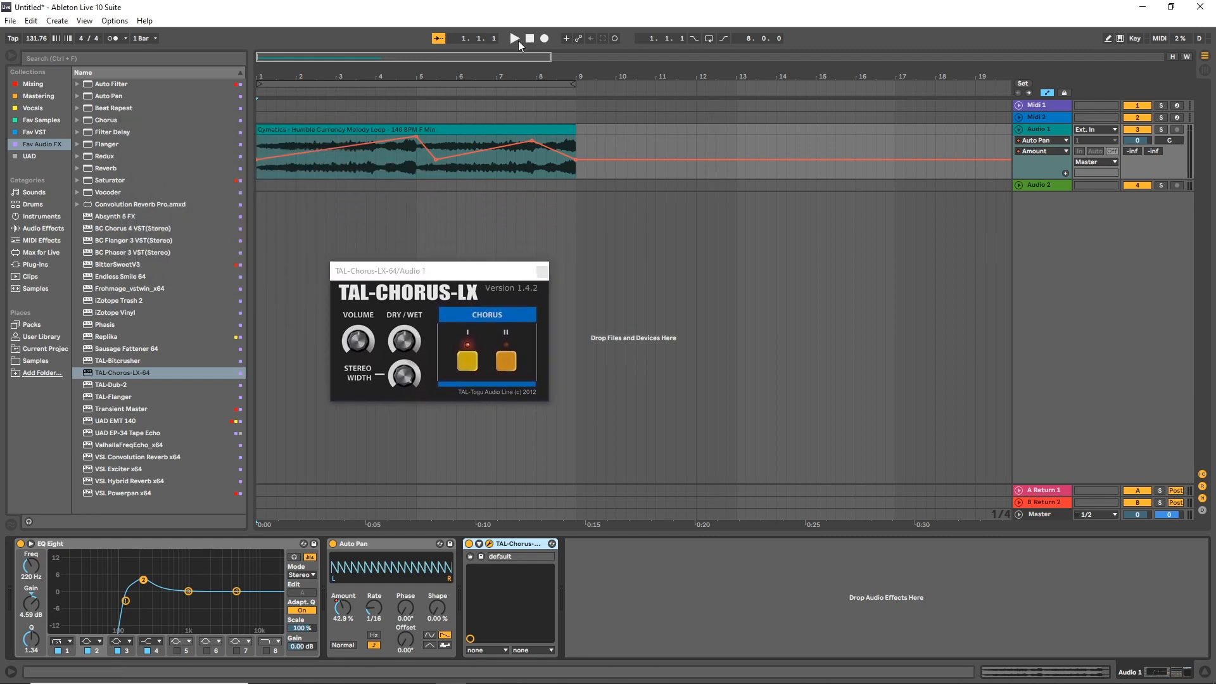
click(513, 39)
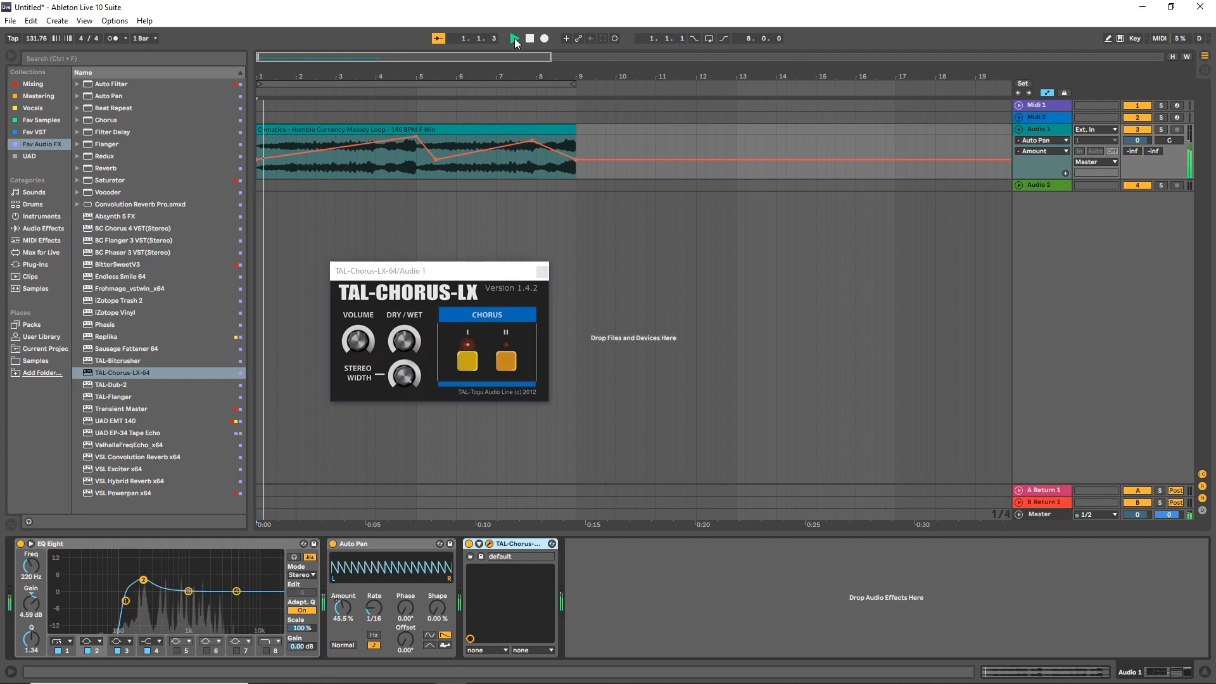
click(468, 544)
click(468, 544)
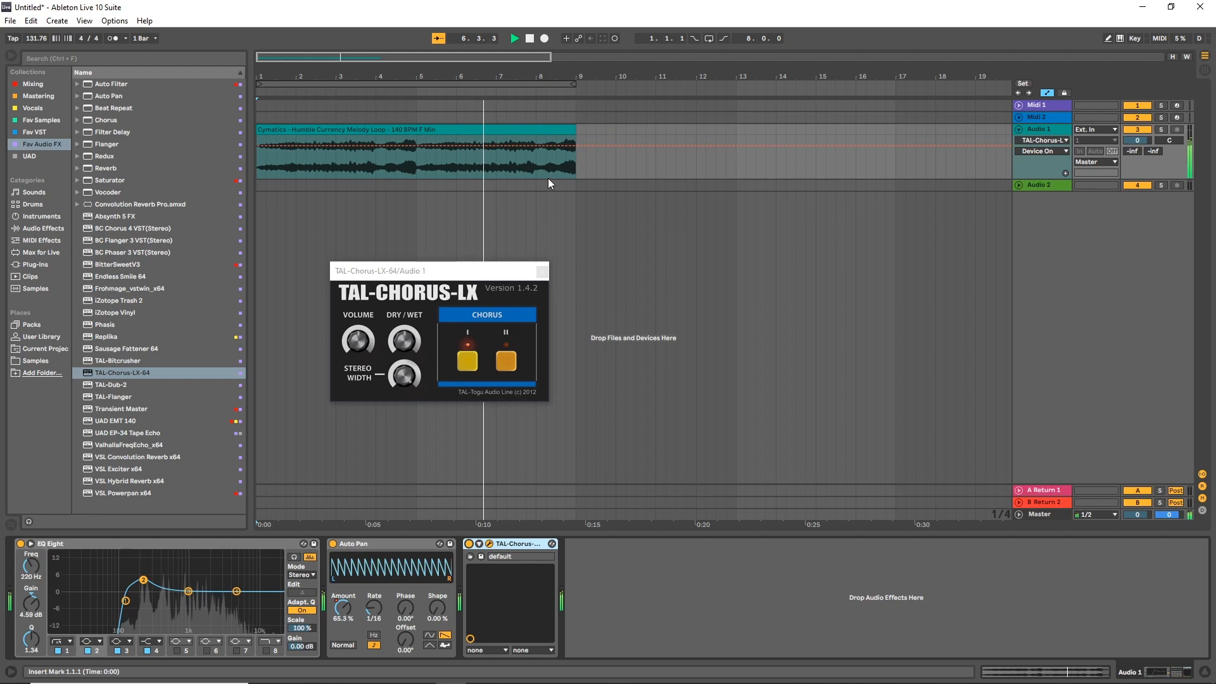
key(space)
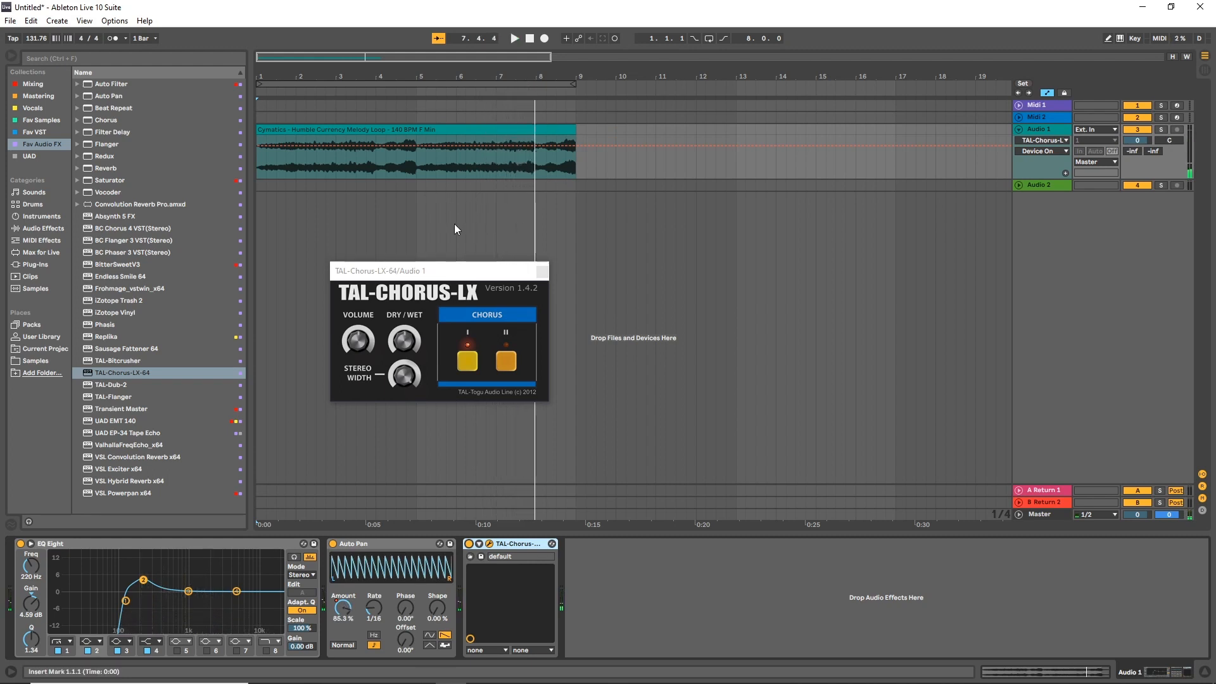
click(541, 270)
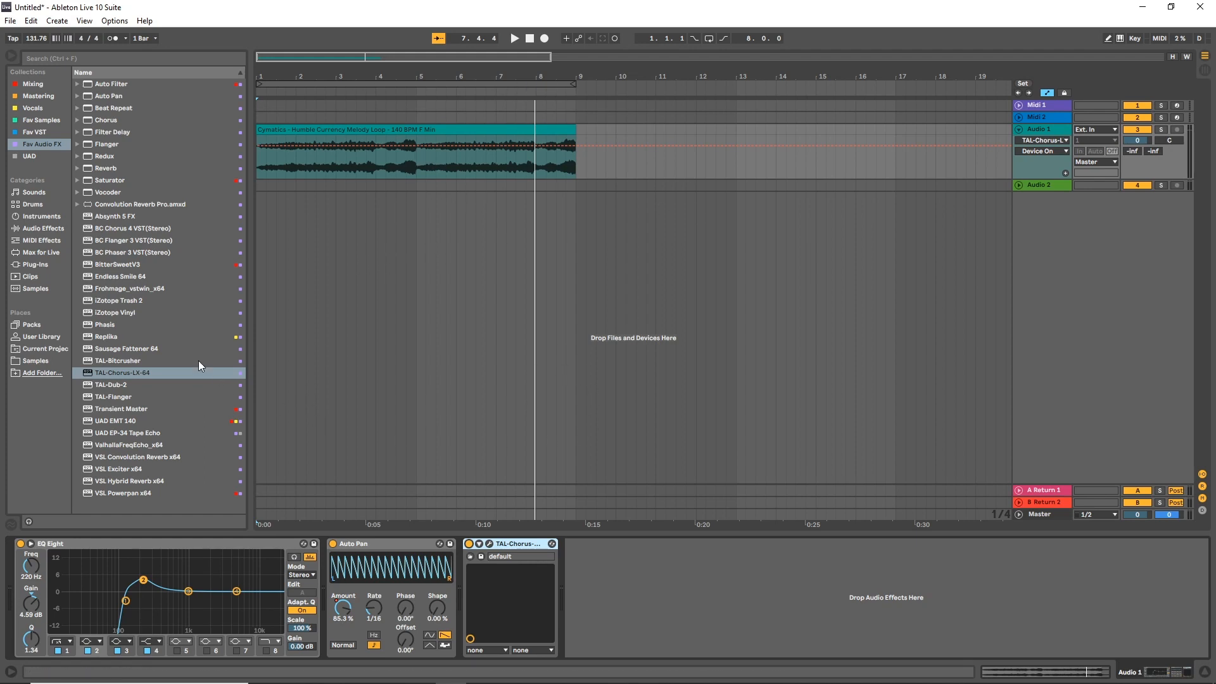
Add the Replika delay after TAL-Chorus-LX, with a dotted 1/16 delay time and Vintage Digital delay mode.
double_click(118, 338)
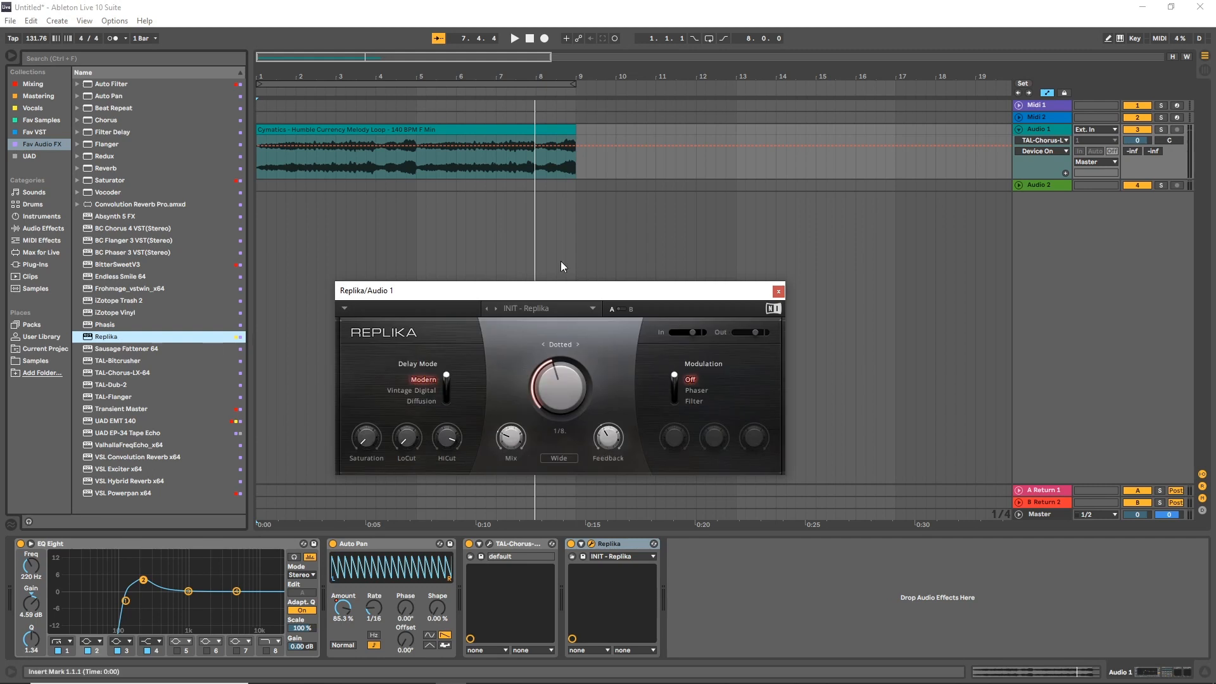
drag(567, 295, 610, 239)
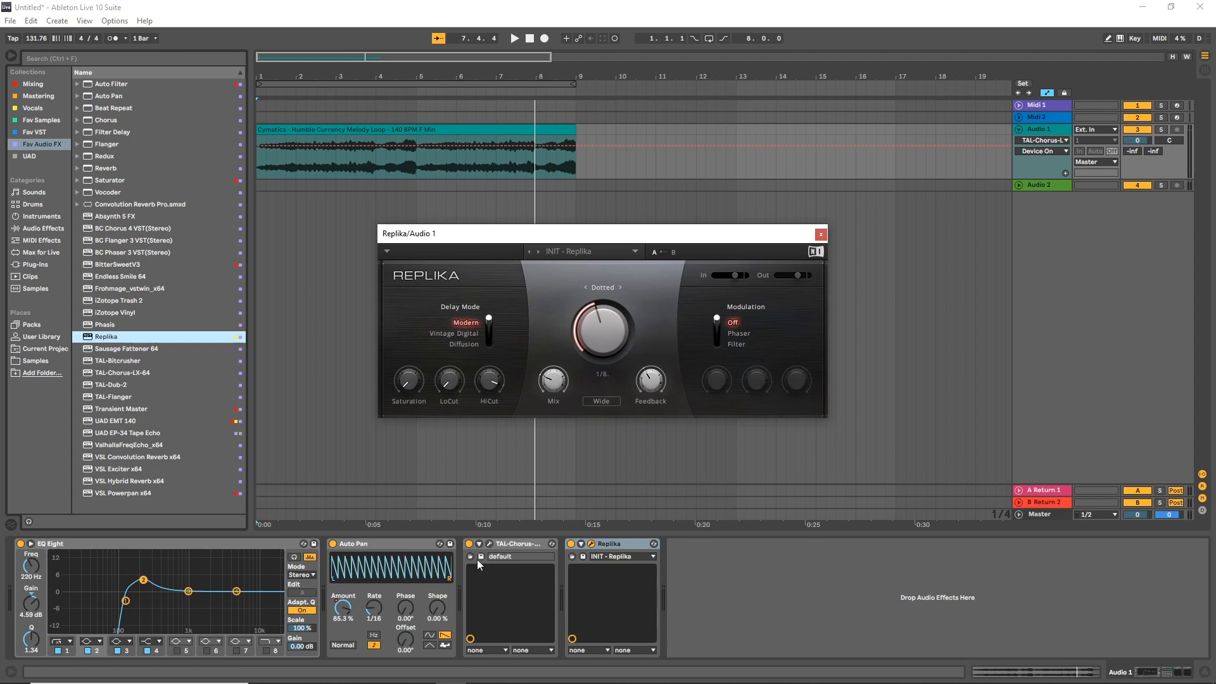
click(598, 318)
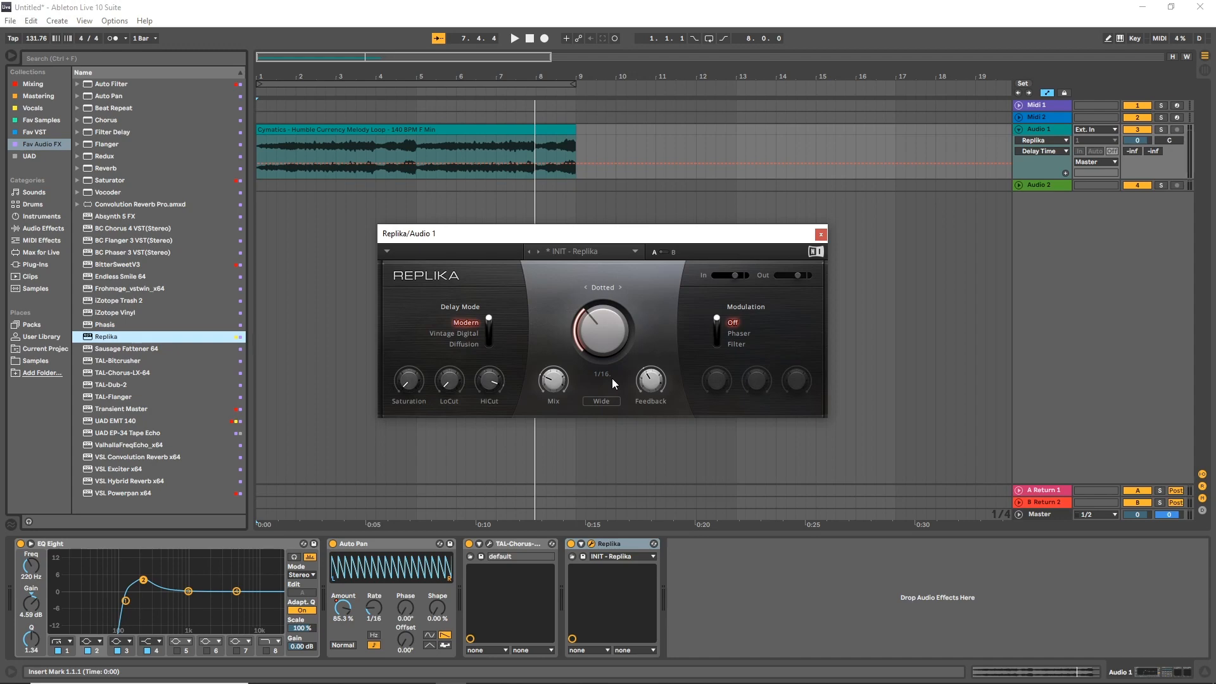
drag(488, 319, 492, 331)
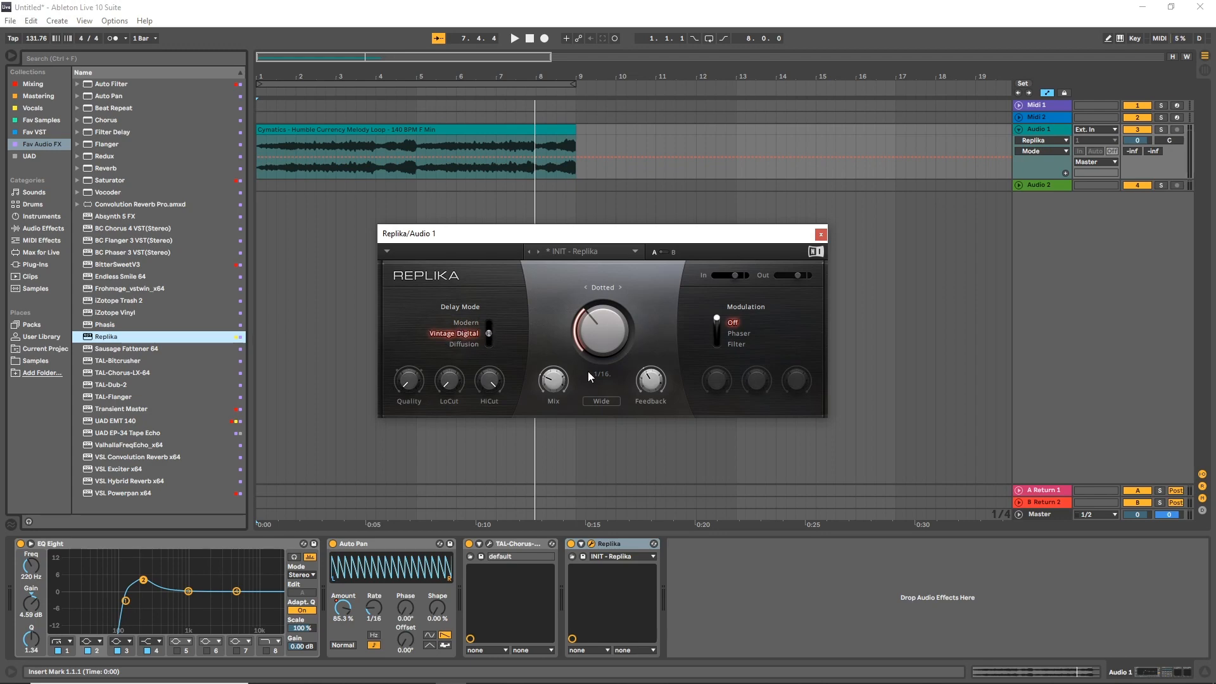
Play the loop from the start to hear the Replika delay, and close the plug-in window.
click(530, 38)
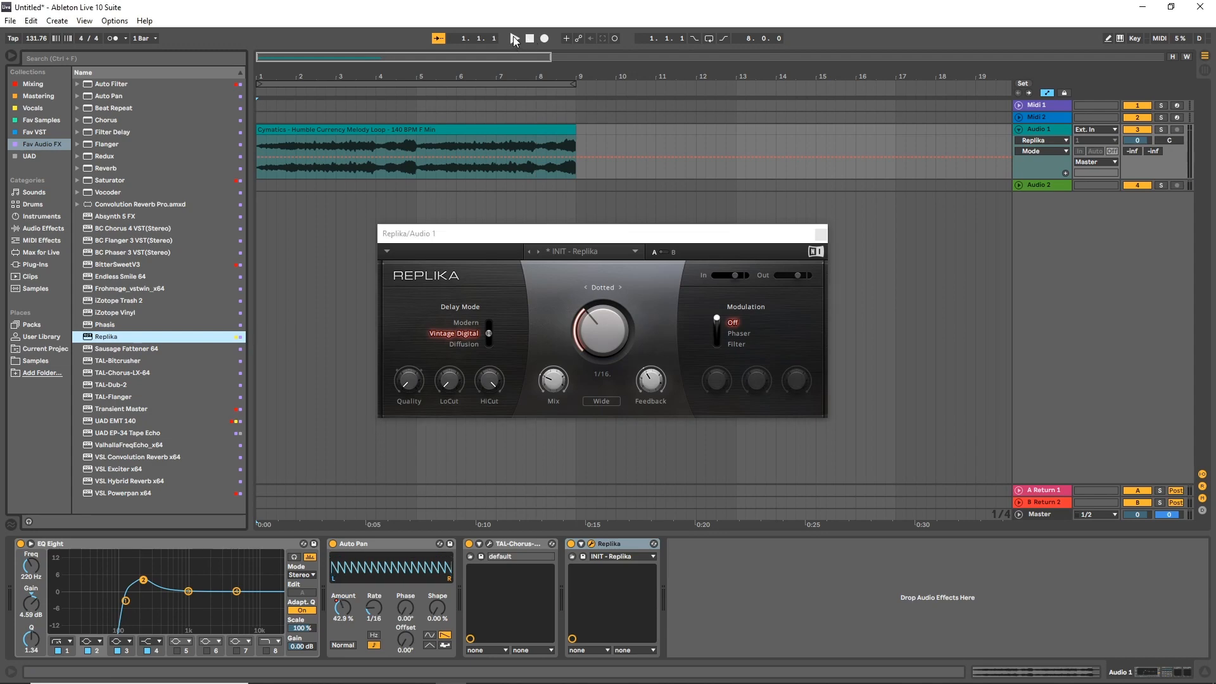
click(514, 39)
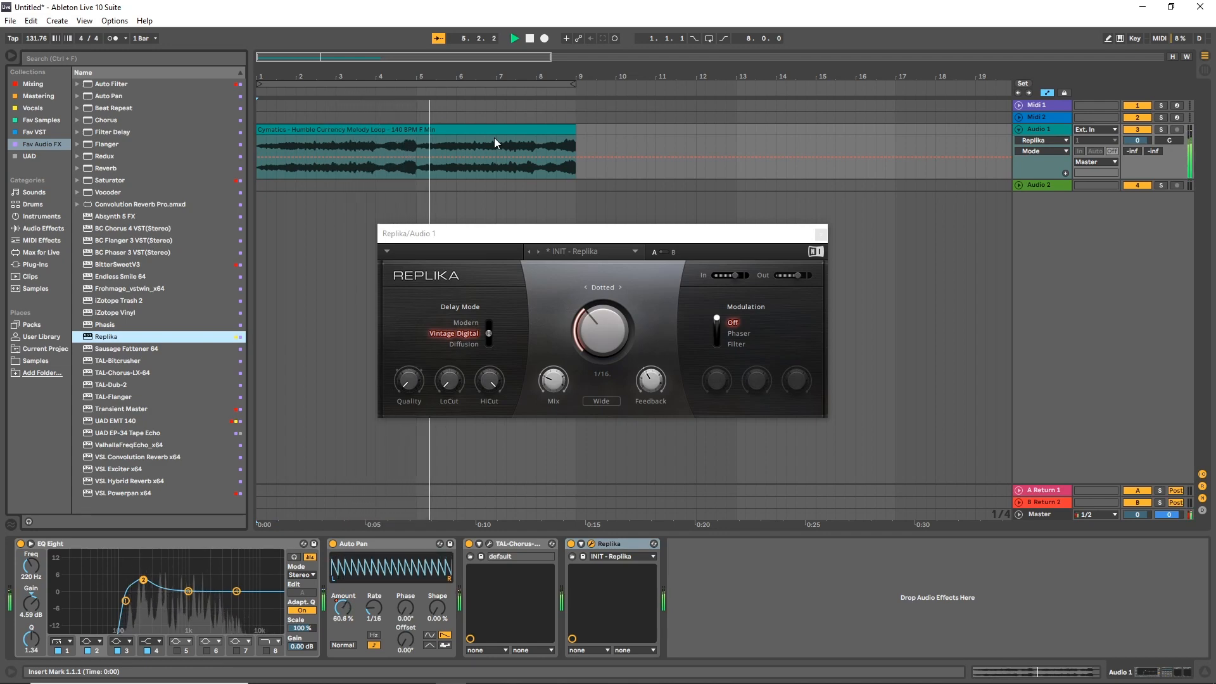
click(821, 233)
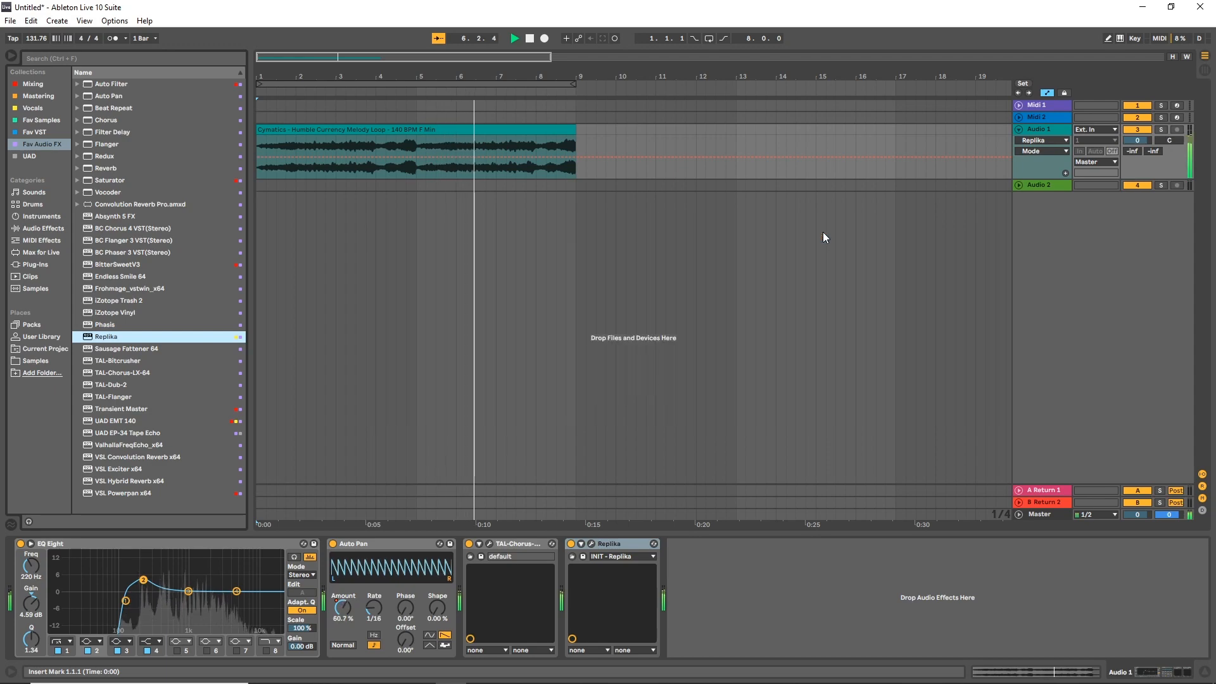
Unfold the Audio 2 track, hide the automation lanes and select the melody clip on Audio 1.
click(1020, 185)
click(1046, 93)
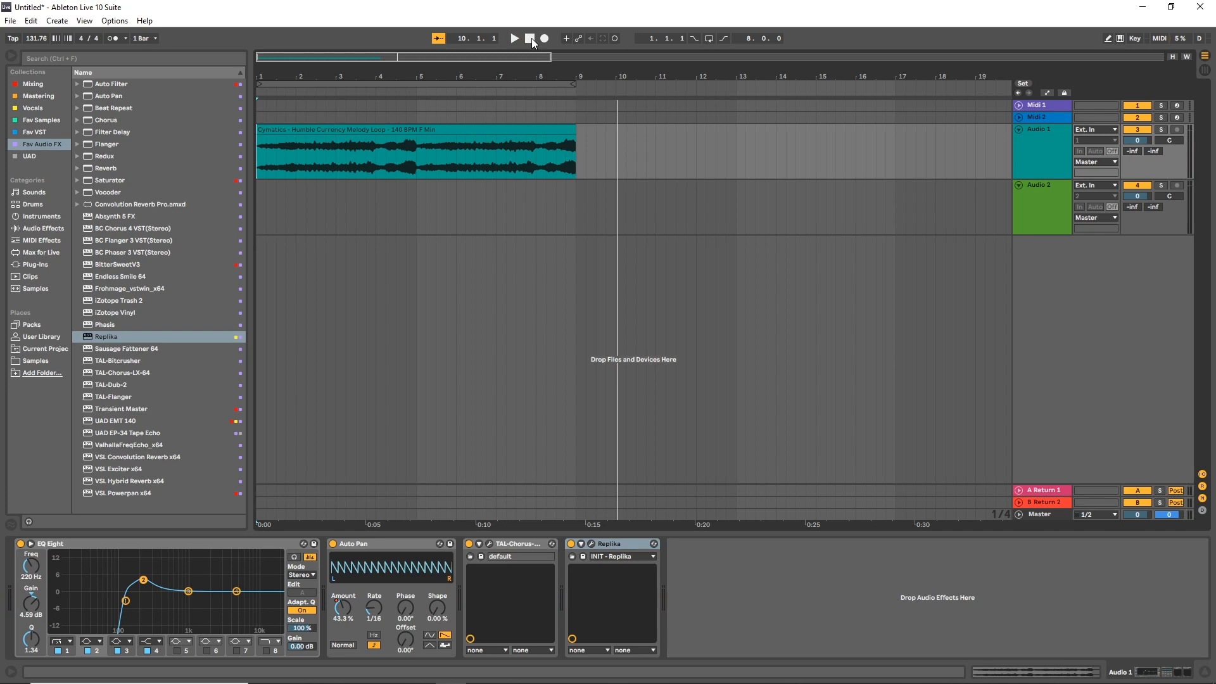
click(418, 126)
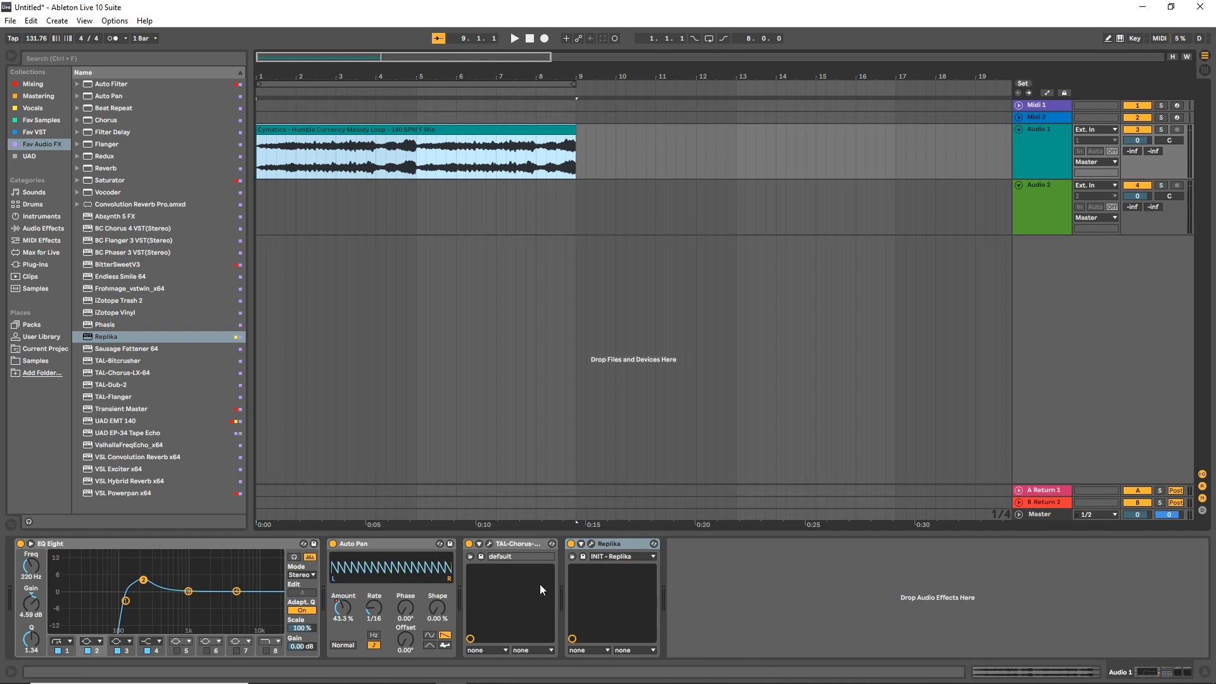
Review the TAL-Chorus-LX settings on Audio 1 and close the plug-in window.
click(489, 544)
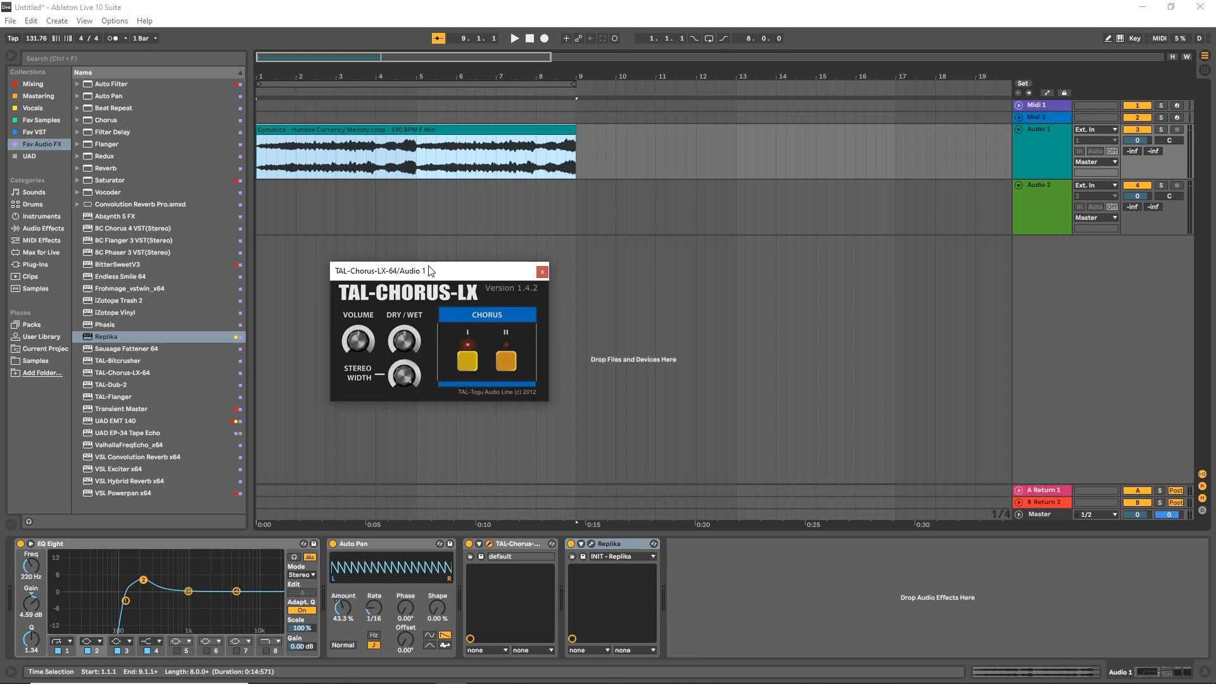
drag(448, 277, 475, 282)
click(568, 277)
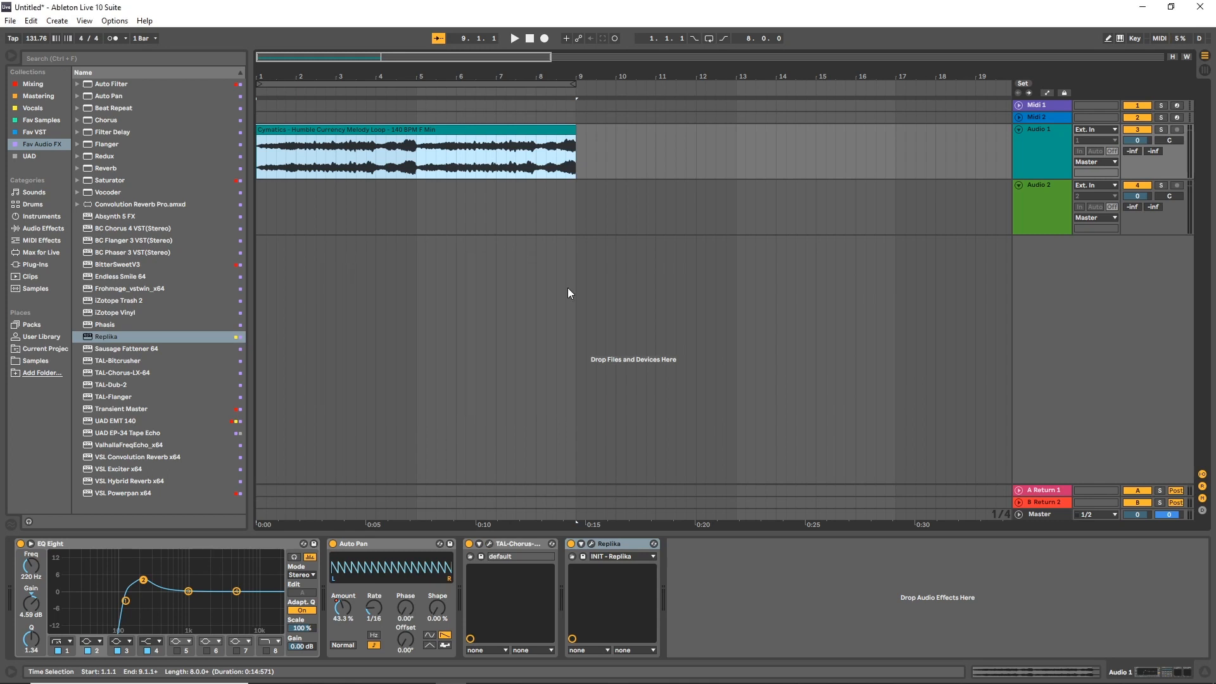
Review the Replika delay settings on Audio 1 and close the plug-in window.
click(590, 544)
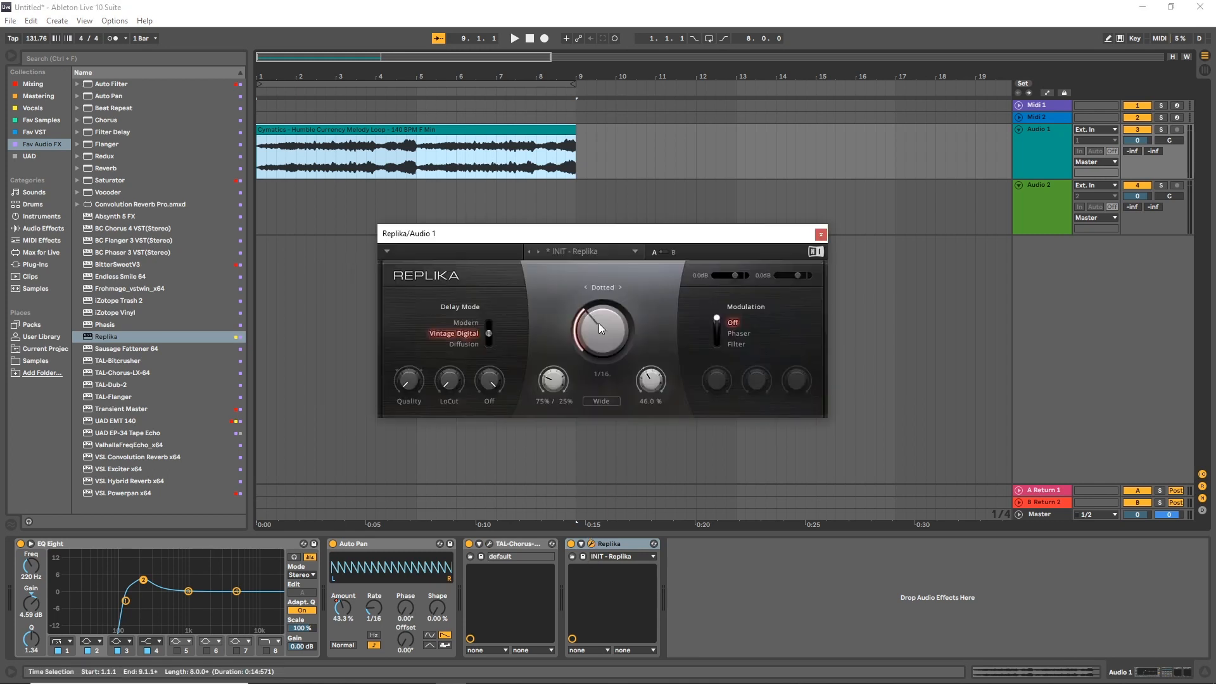
click(820, 236)
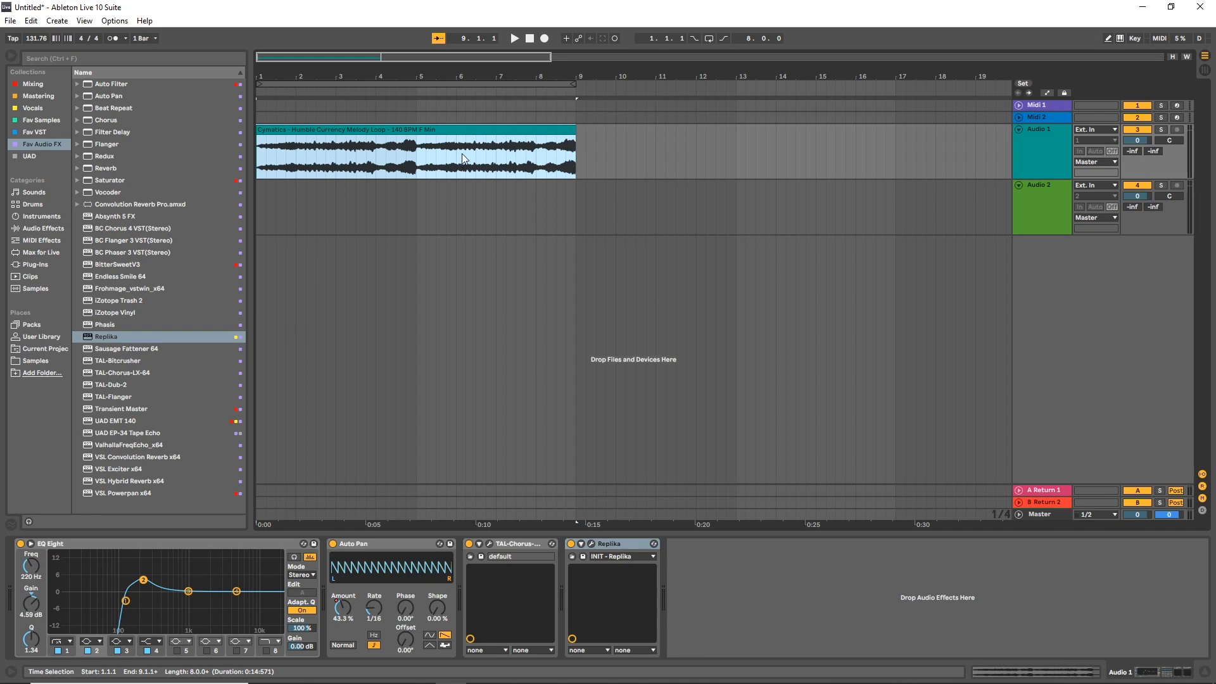
Add the 130 BPM Humble Divine full drum loop from the Cymatics Humble Hip Hop Sample Pack to Audio 2 at bar 1.
click(58, 119)
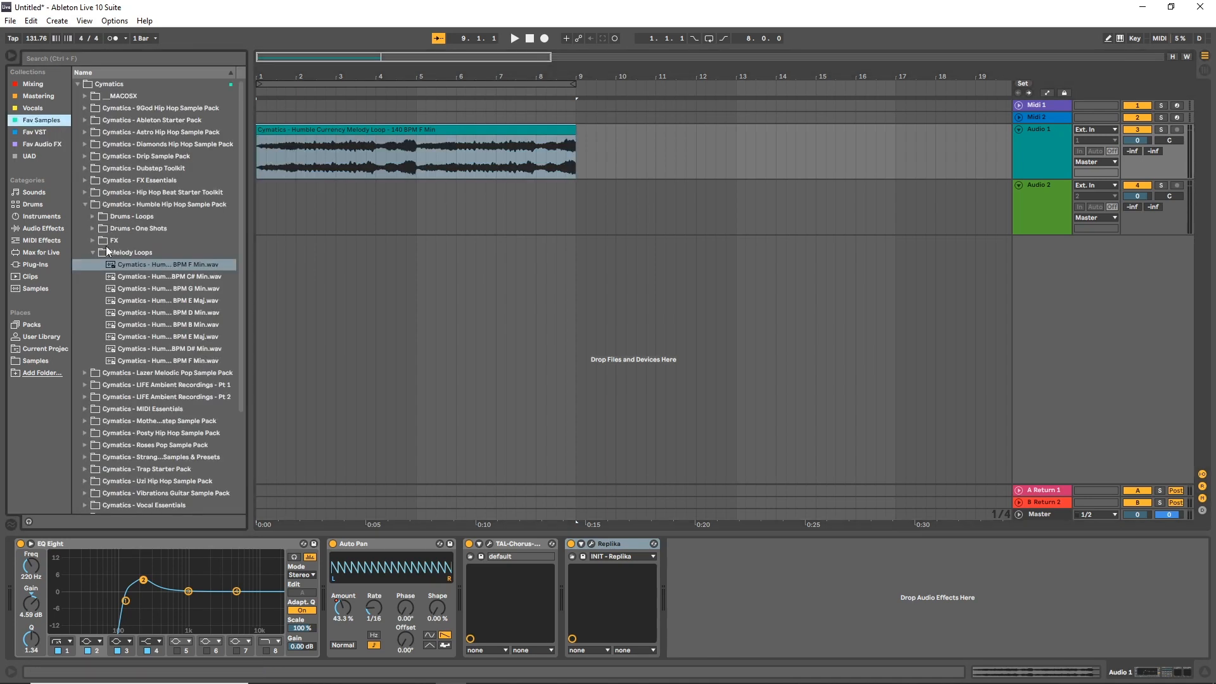
click(92, 248)
click(92, 216)
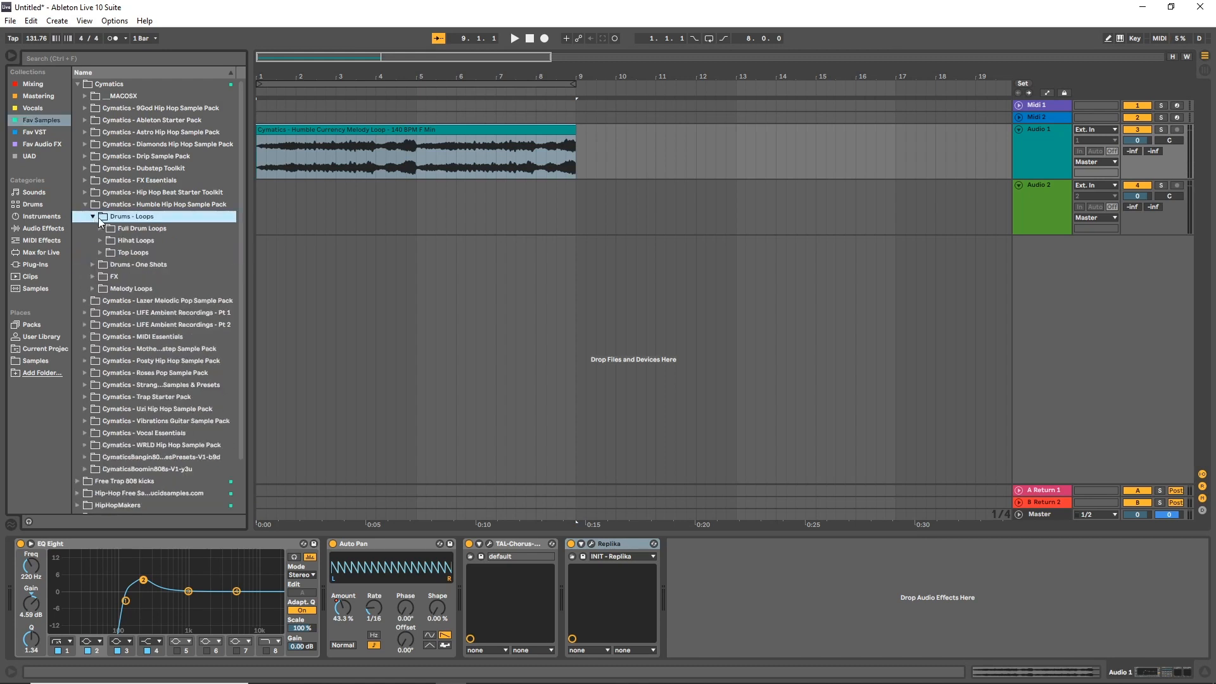
click(99, 228)
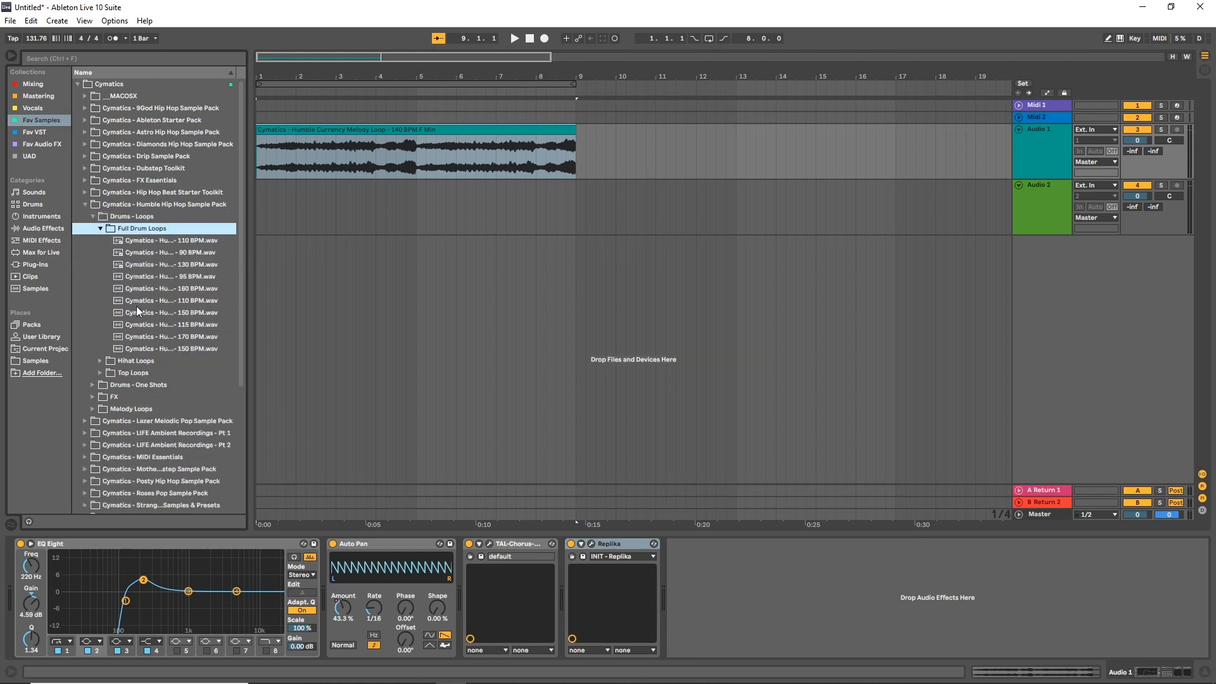
click(192, 264)
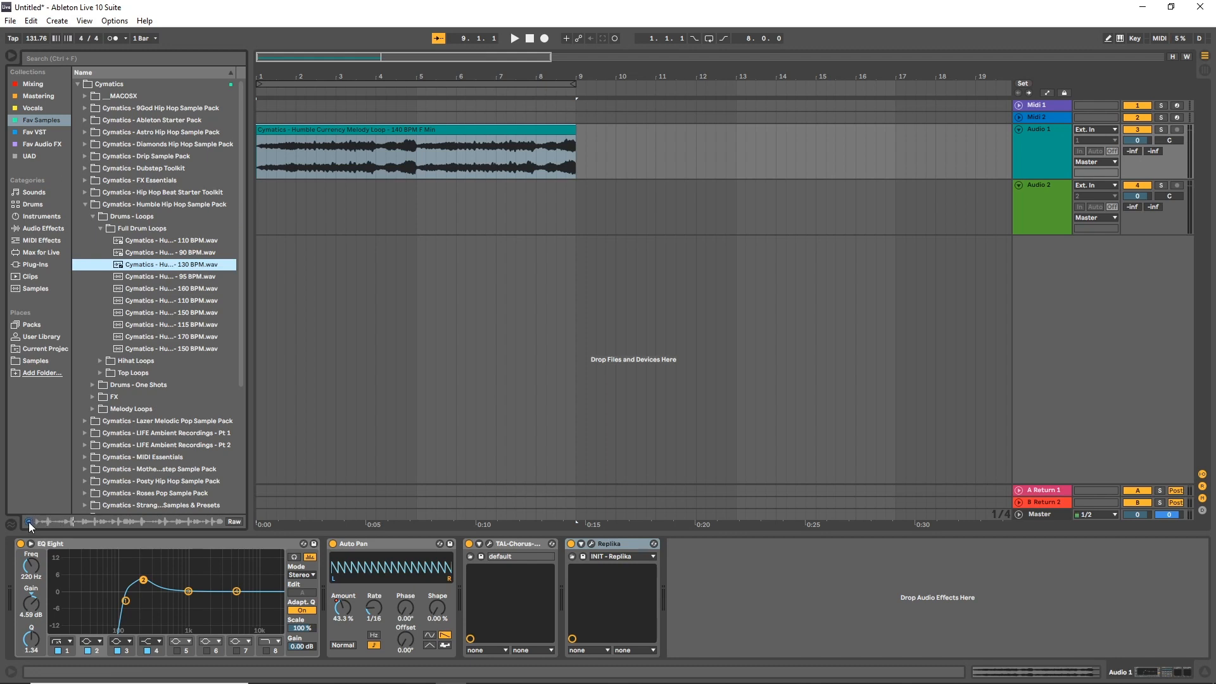
drag(158, 257, 256, 217)
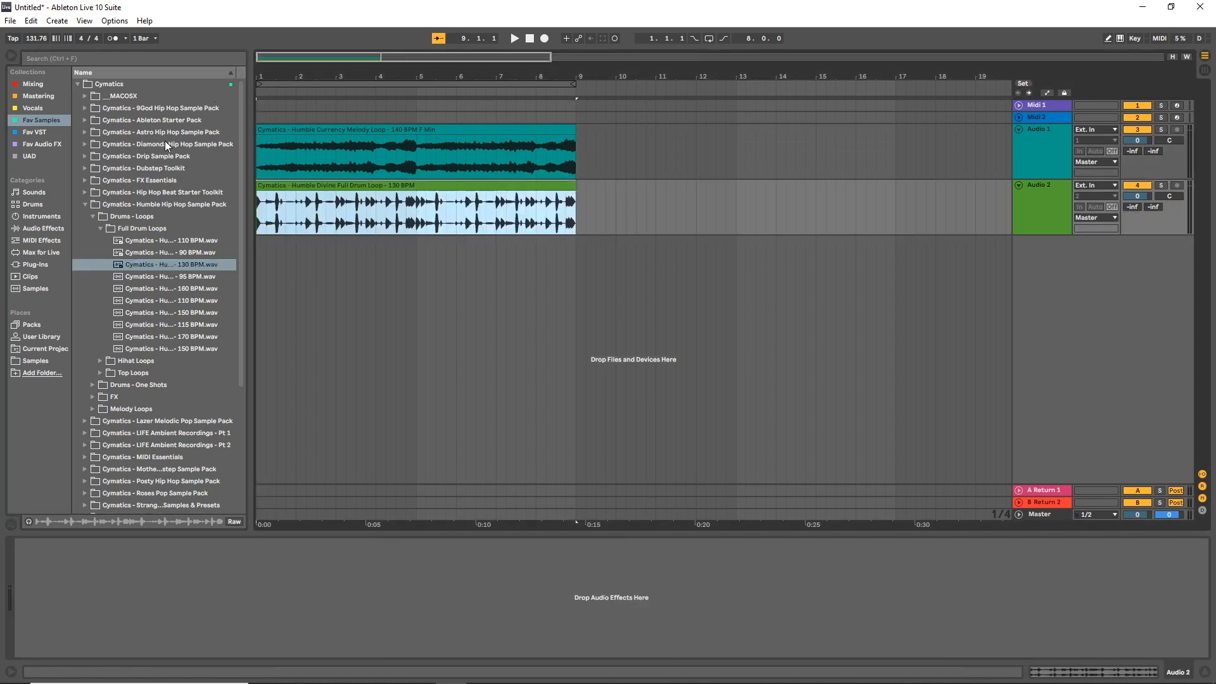
Lower the Audio 1 track volume to -7.8 dB and play the melody and drum loops together from the start.
click(524, 37)
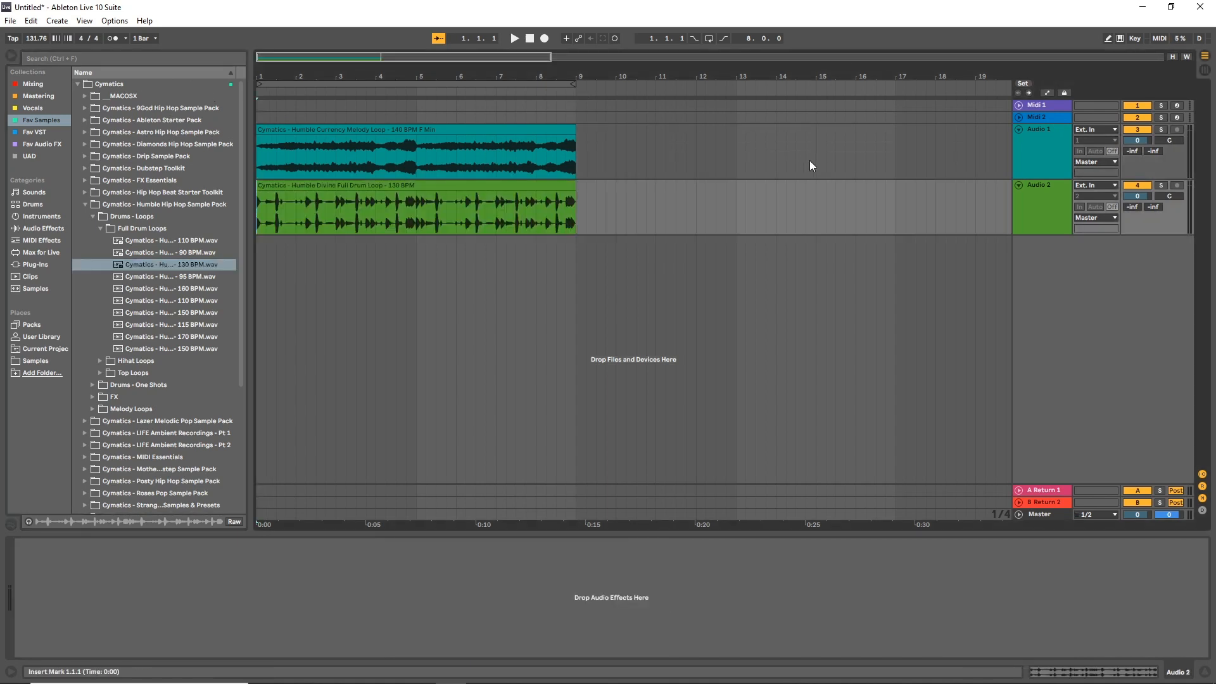
click(1062, 131)
drag(1137, 140, 1137, 155)
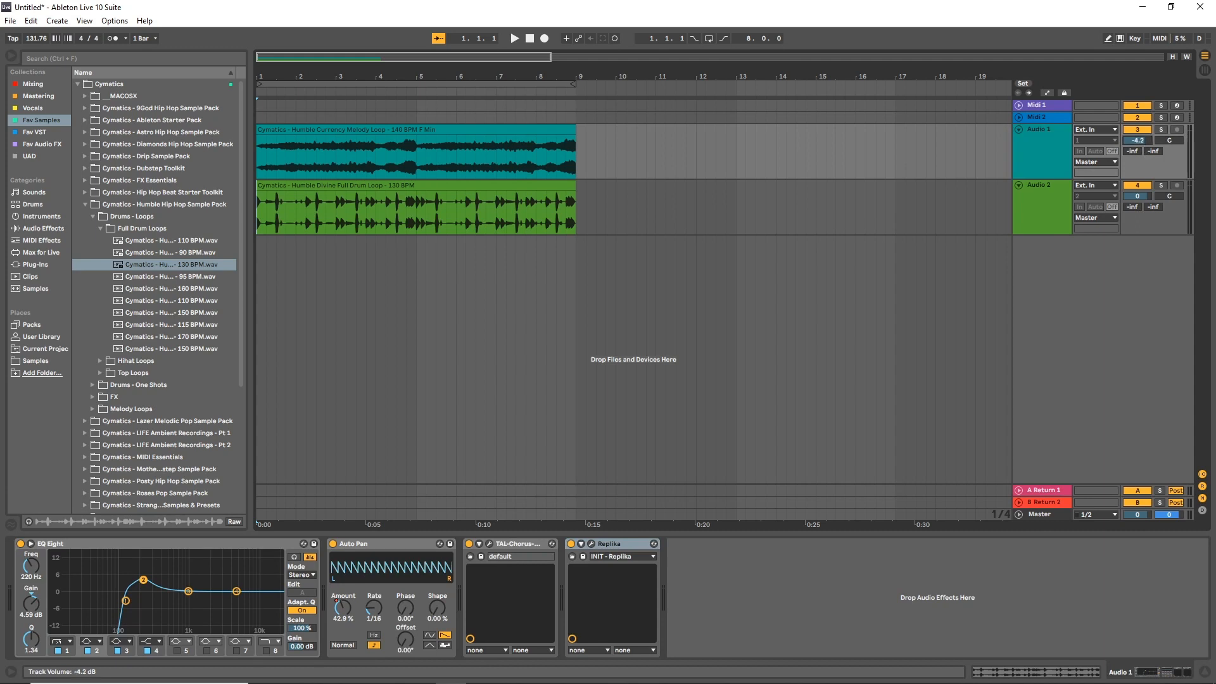
click(515, 38)
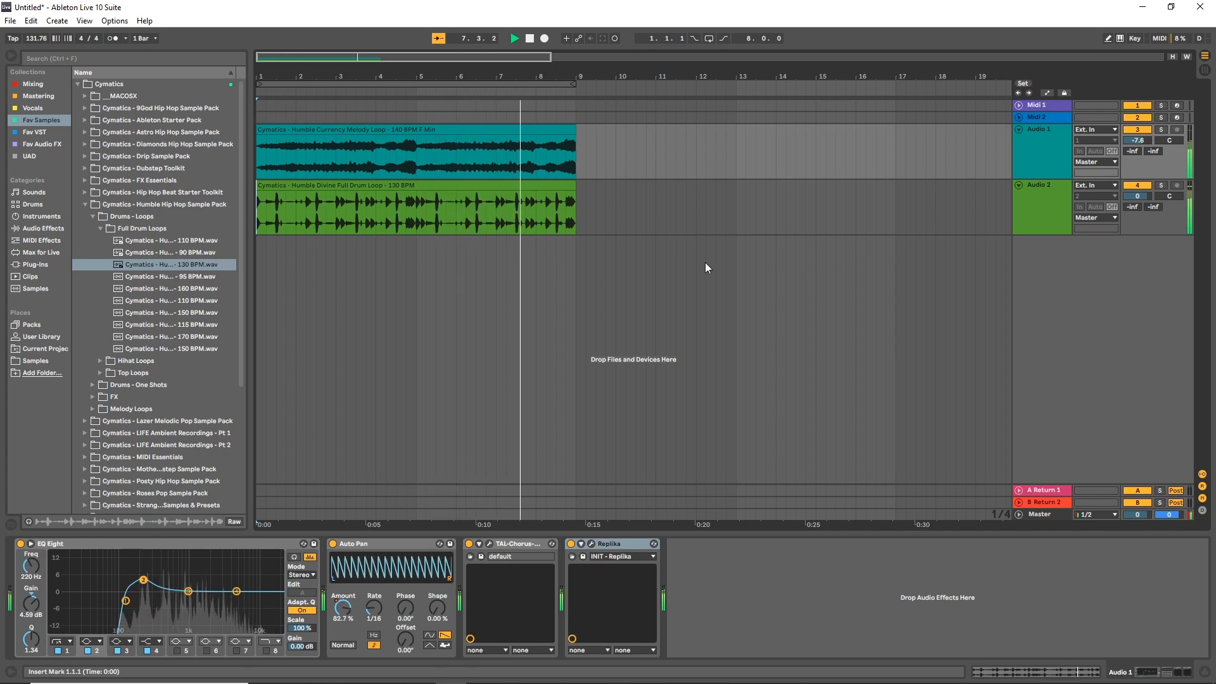
click(531, 38)
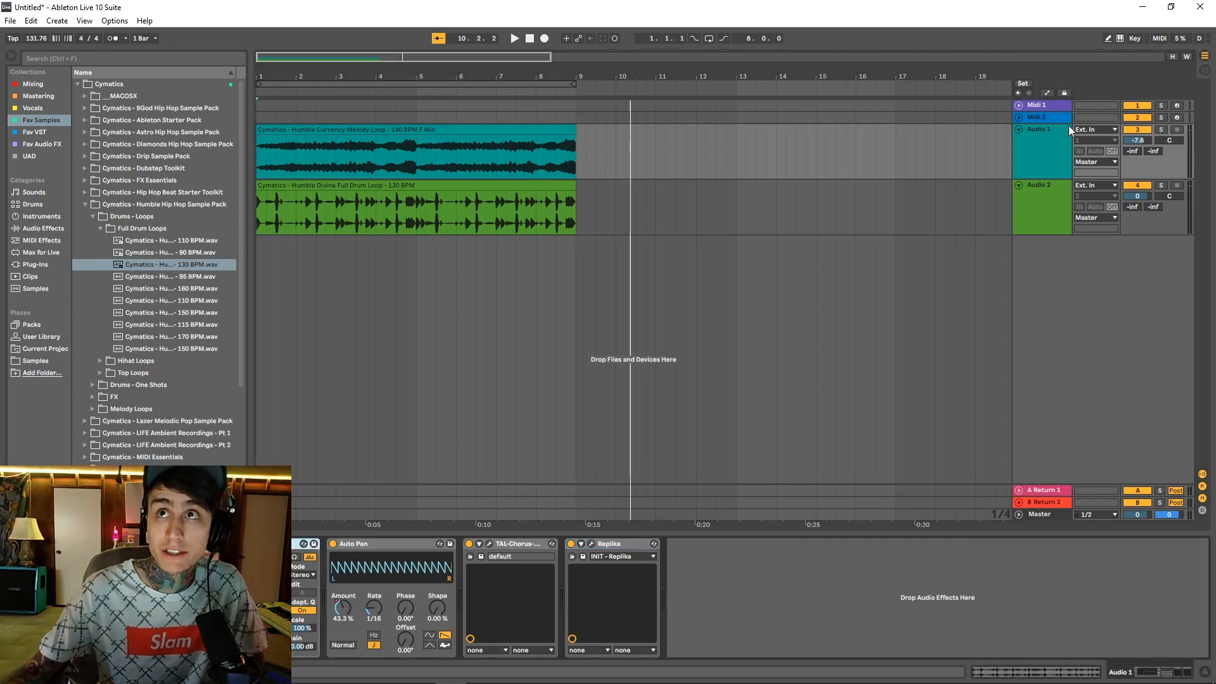
View the melody clip's waveform on Audio 1 and return to the track's effect chain.
click(511, 128)
click(1089, 667)
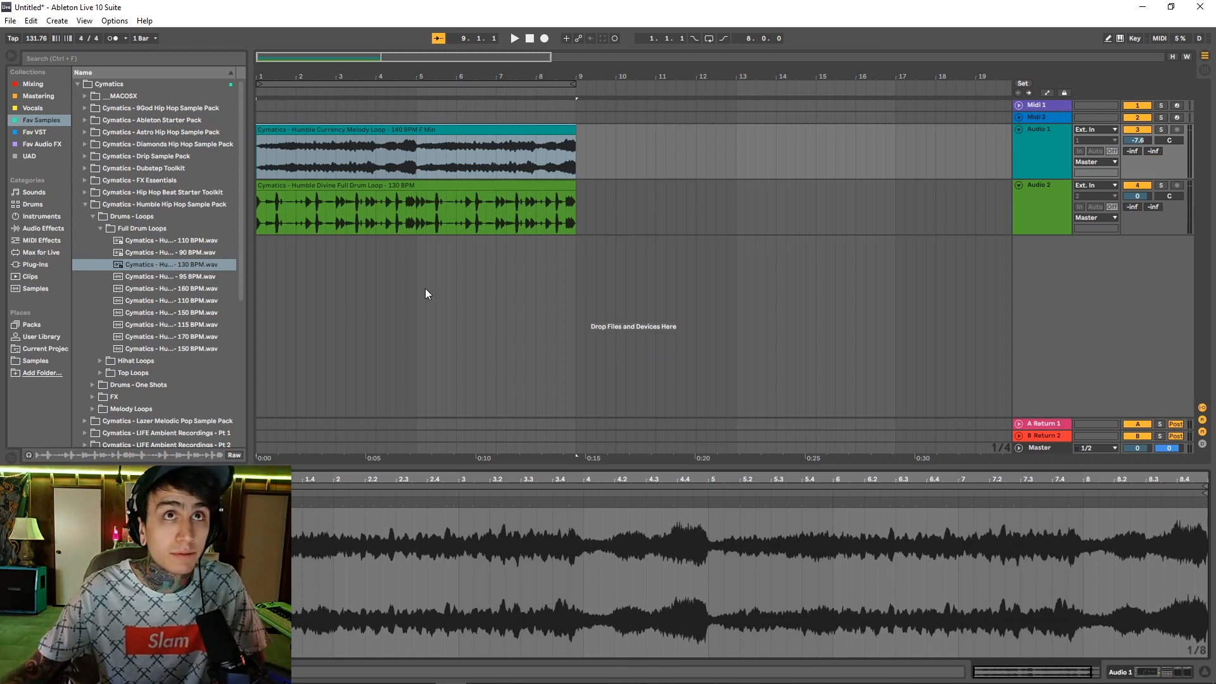
click(1063, 144)
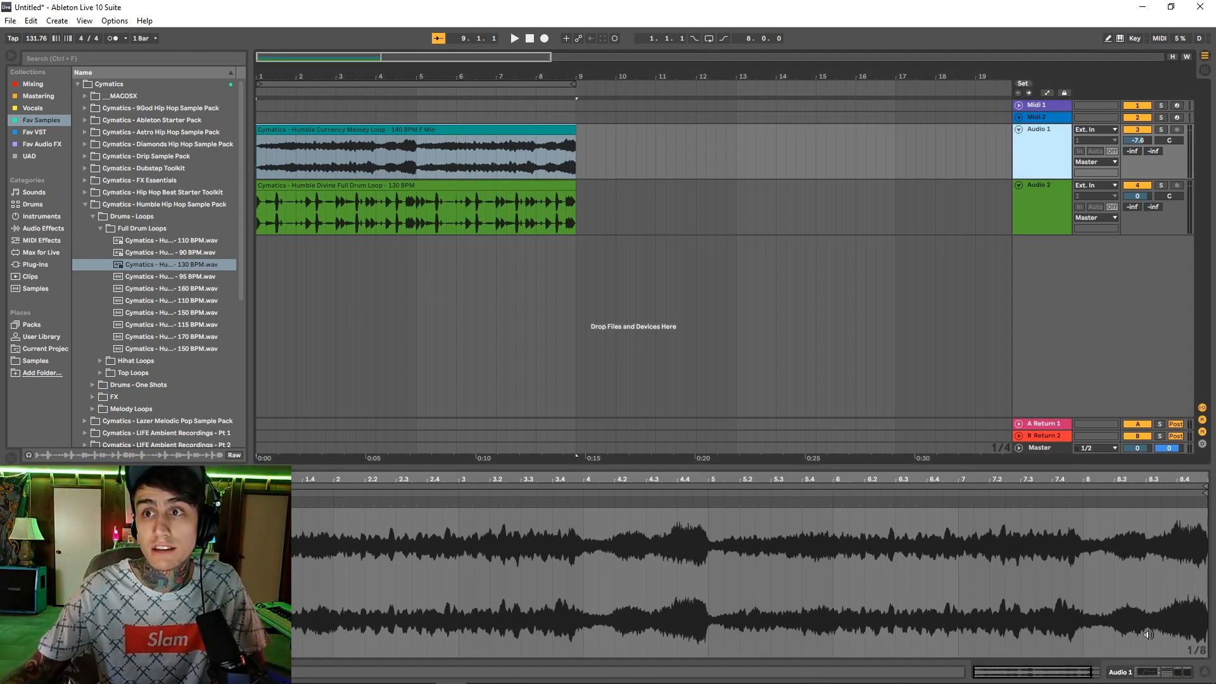
click(1125, 671)
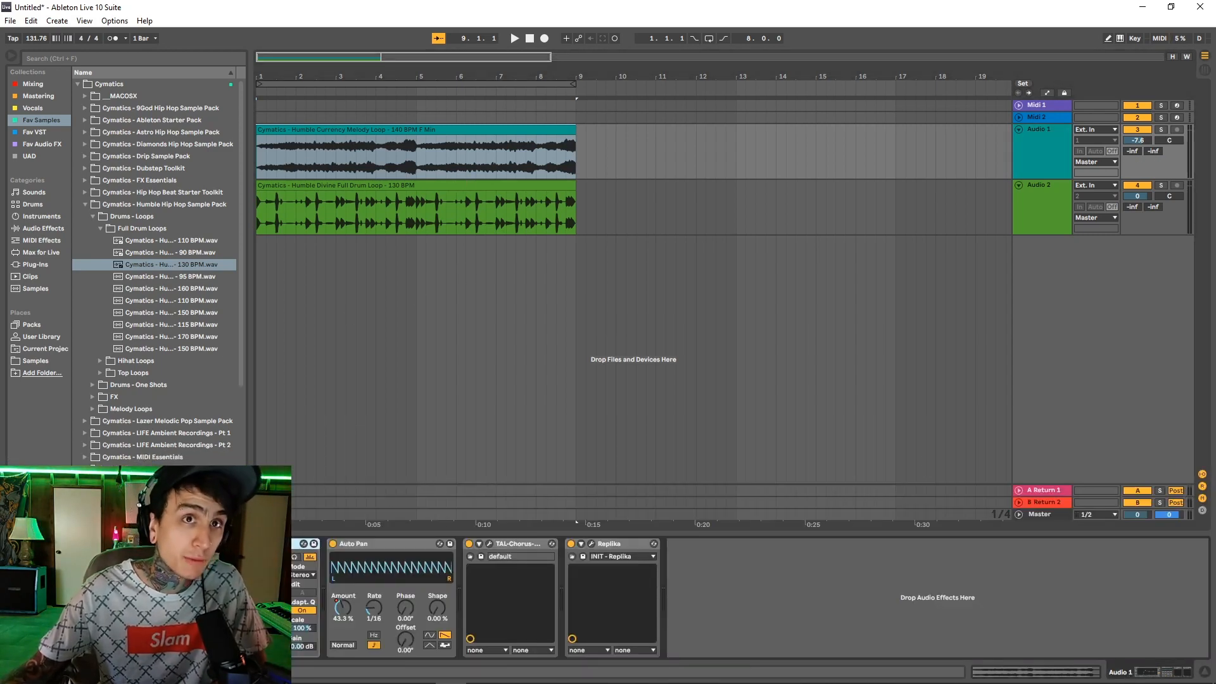